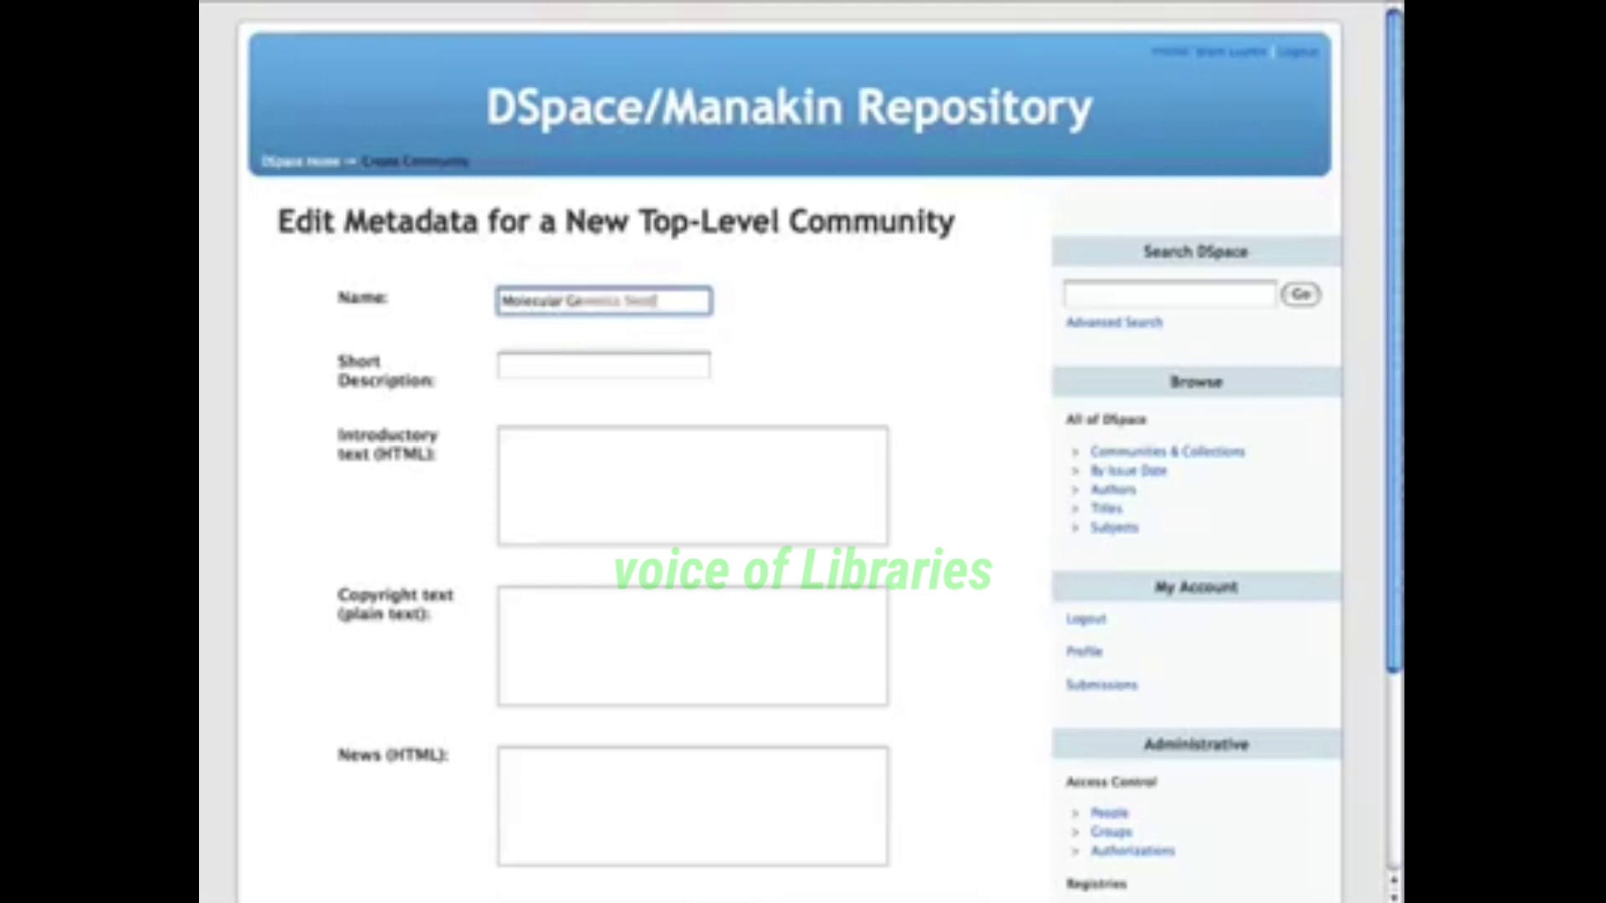
- Create the Laboratory of Neuronal Communication collection and leave its role settings unchanged
{"action": "scroll", "coordinate": [724, 368], "scroll_direction": "down", "scroll_amount": 3}
{"action": "left_click", "coordinate": [308, 738]}
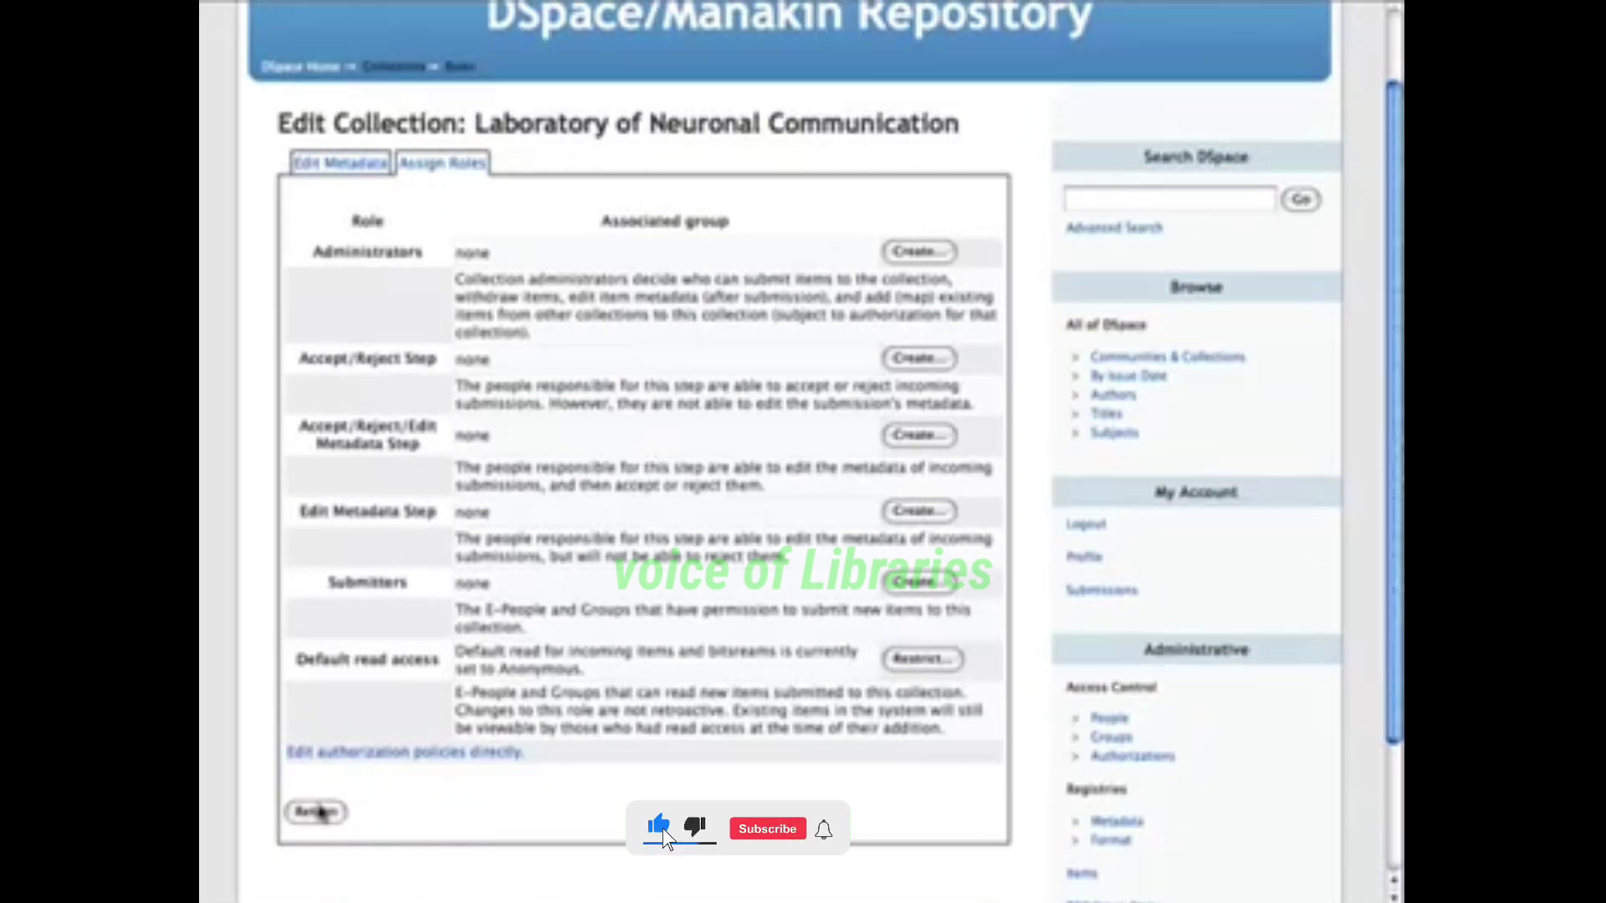
{"action": "left_click", "coordinate": [316, 811]}
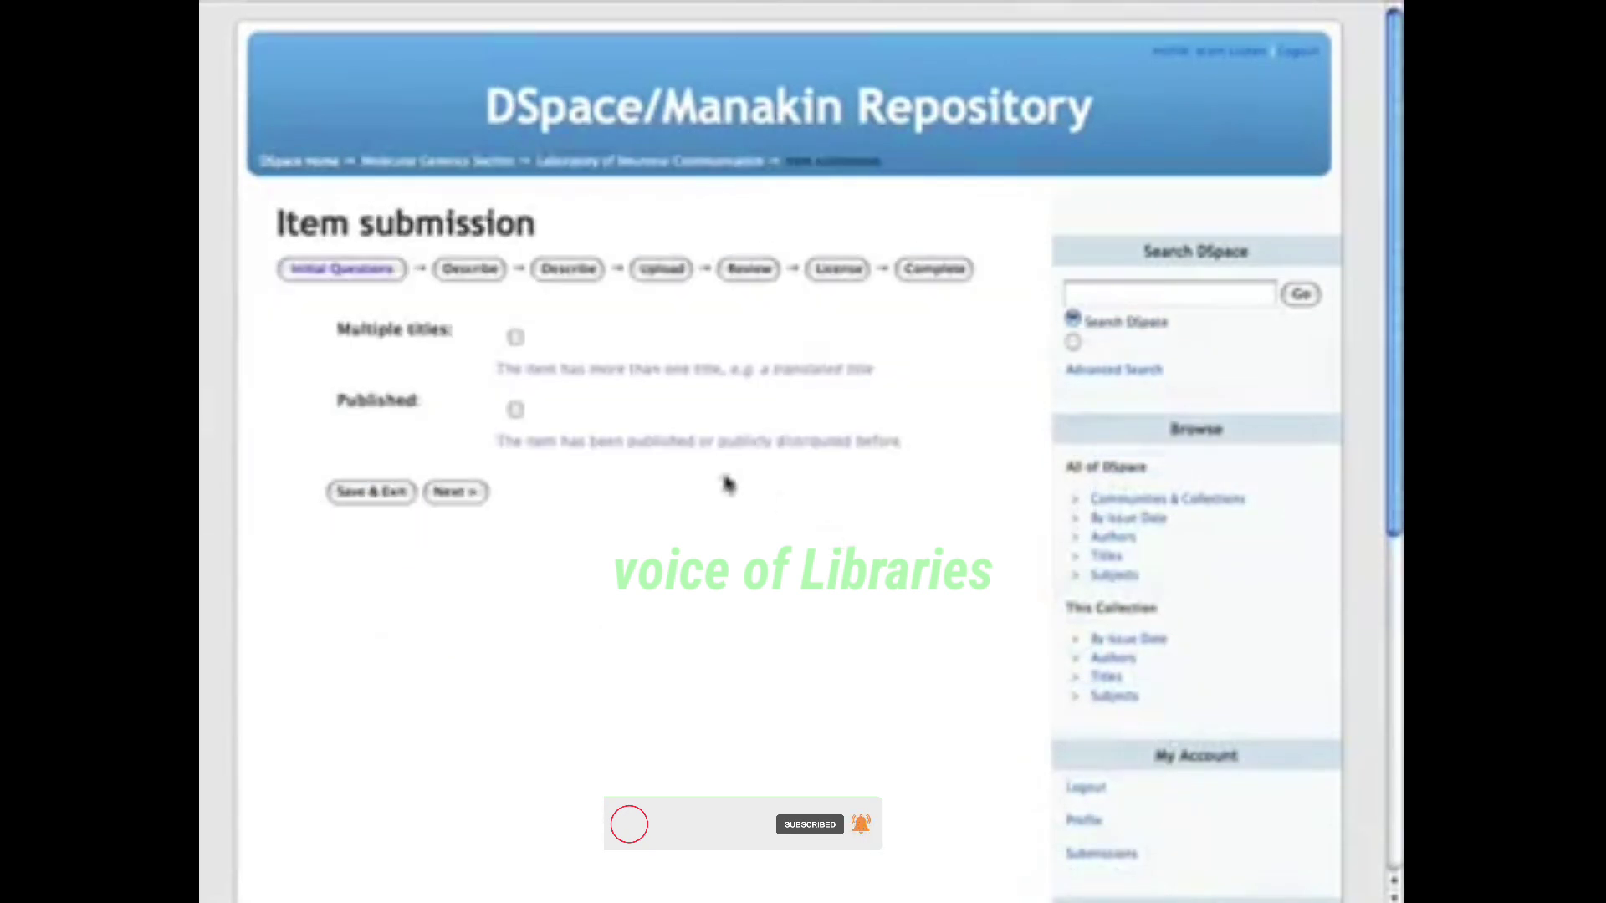
- Mark the item as published, enter the author's last and first name, and title 'Mitochondria at the synapse'
{"action": "left_click", "coordinate": [514, 409]}
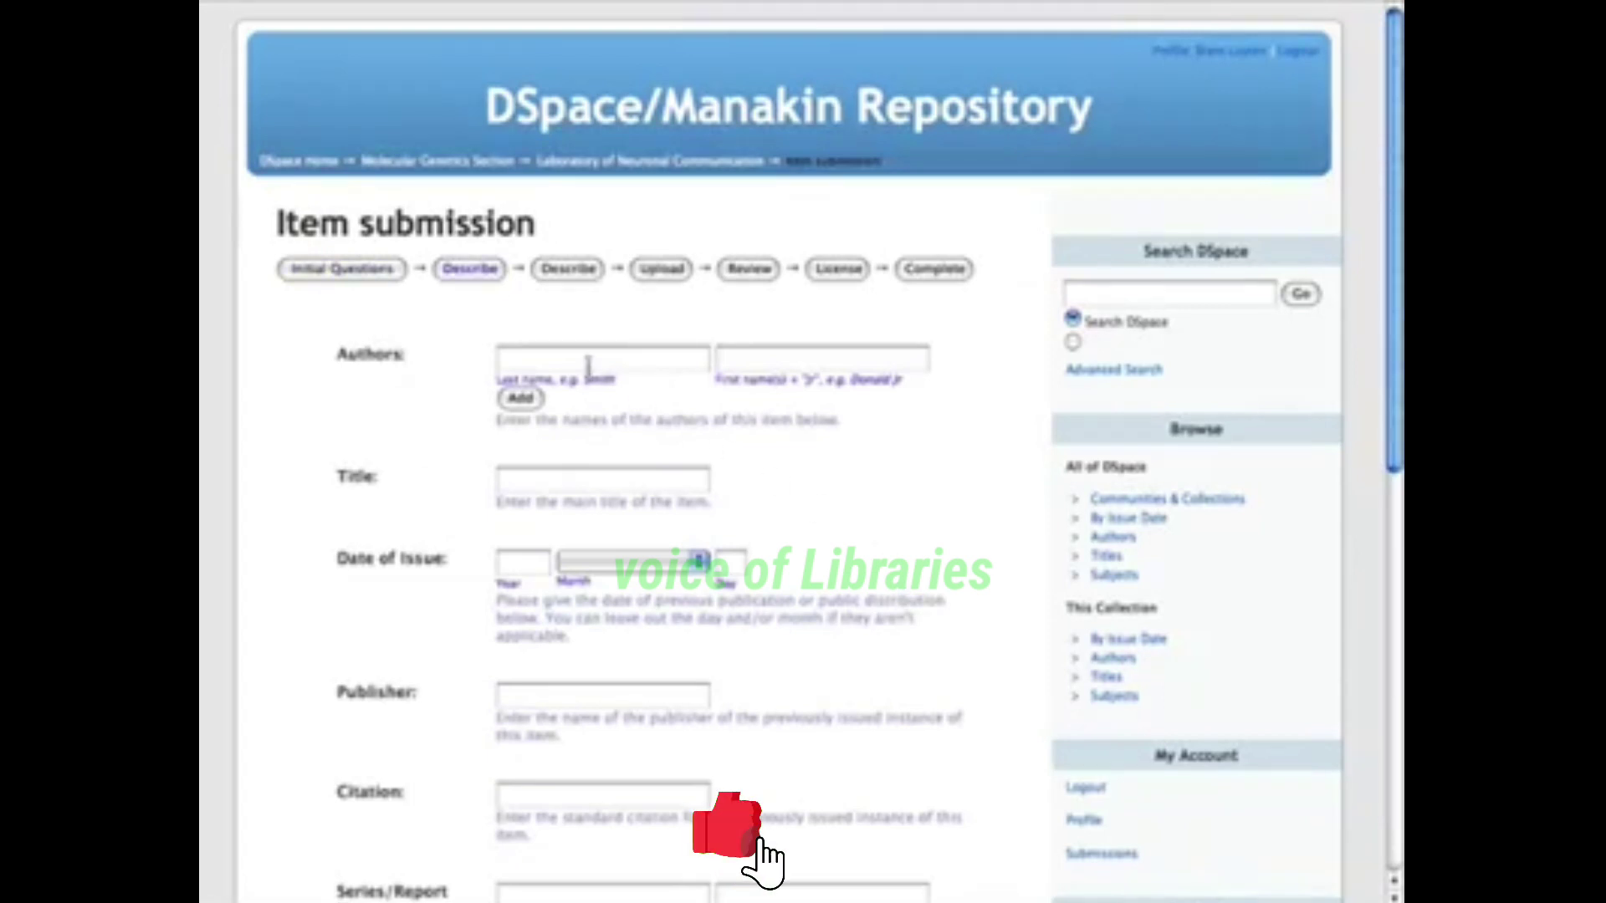
{"action": "left_click", "coordinate": [588, 362]}
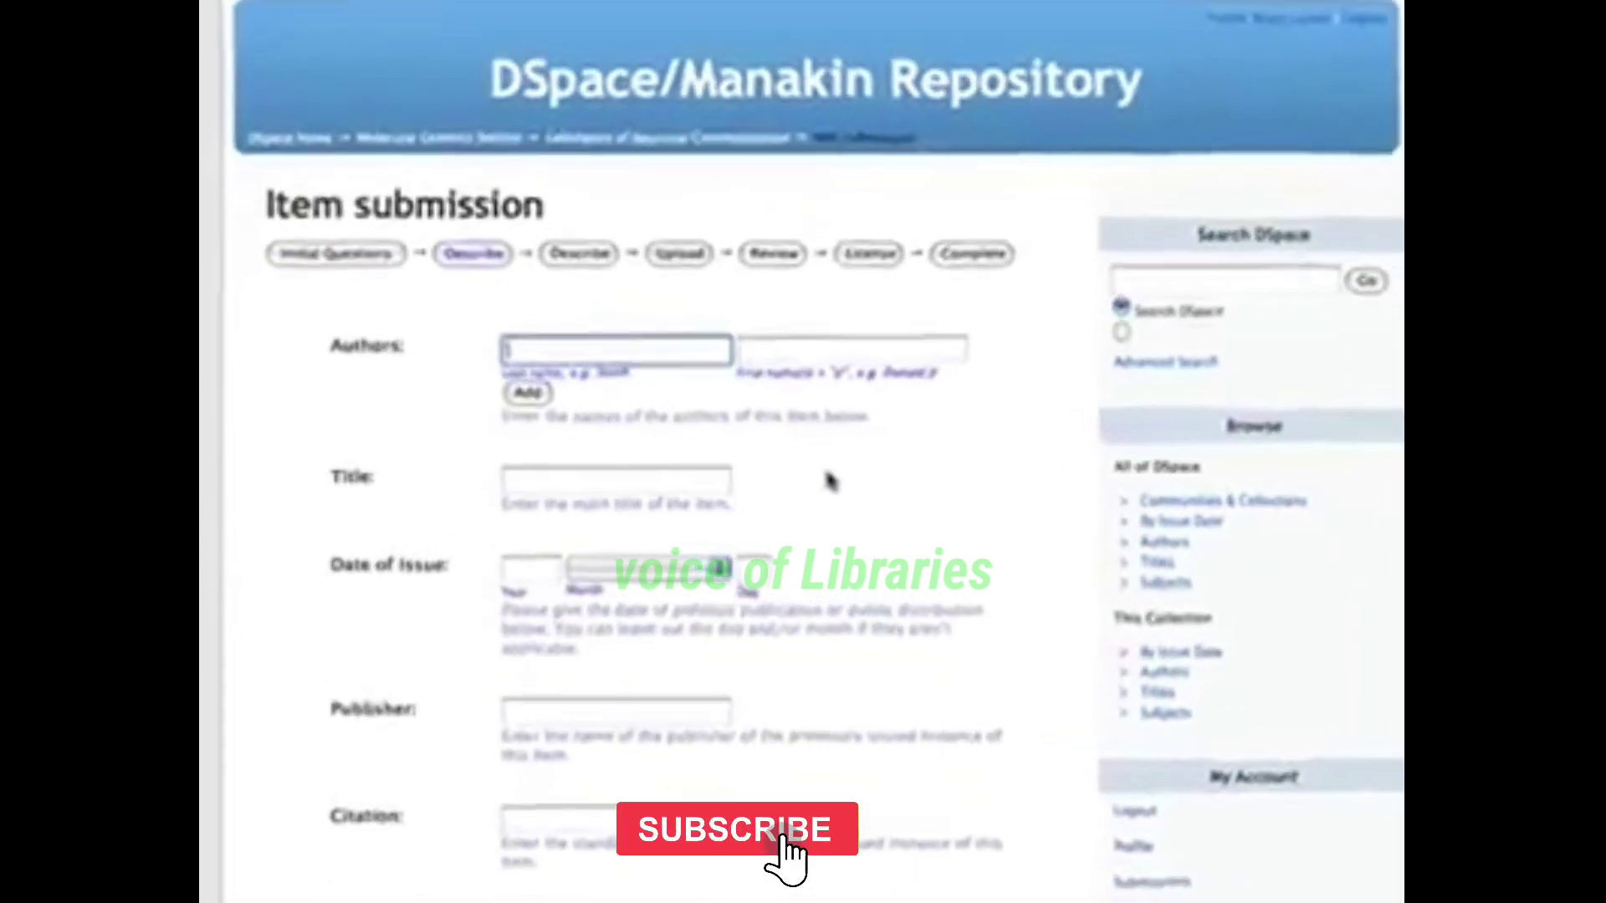
{"action": "type", "text": "Verstreke"}
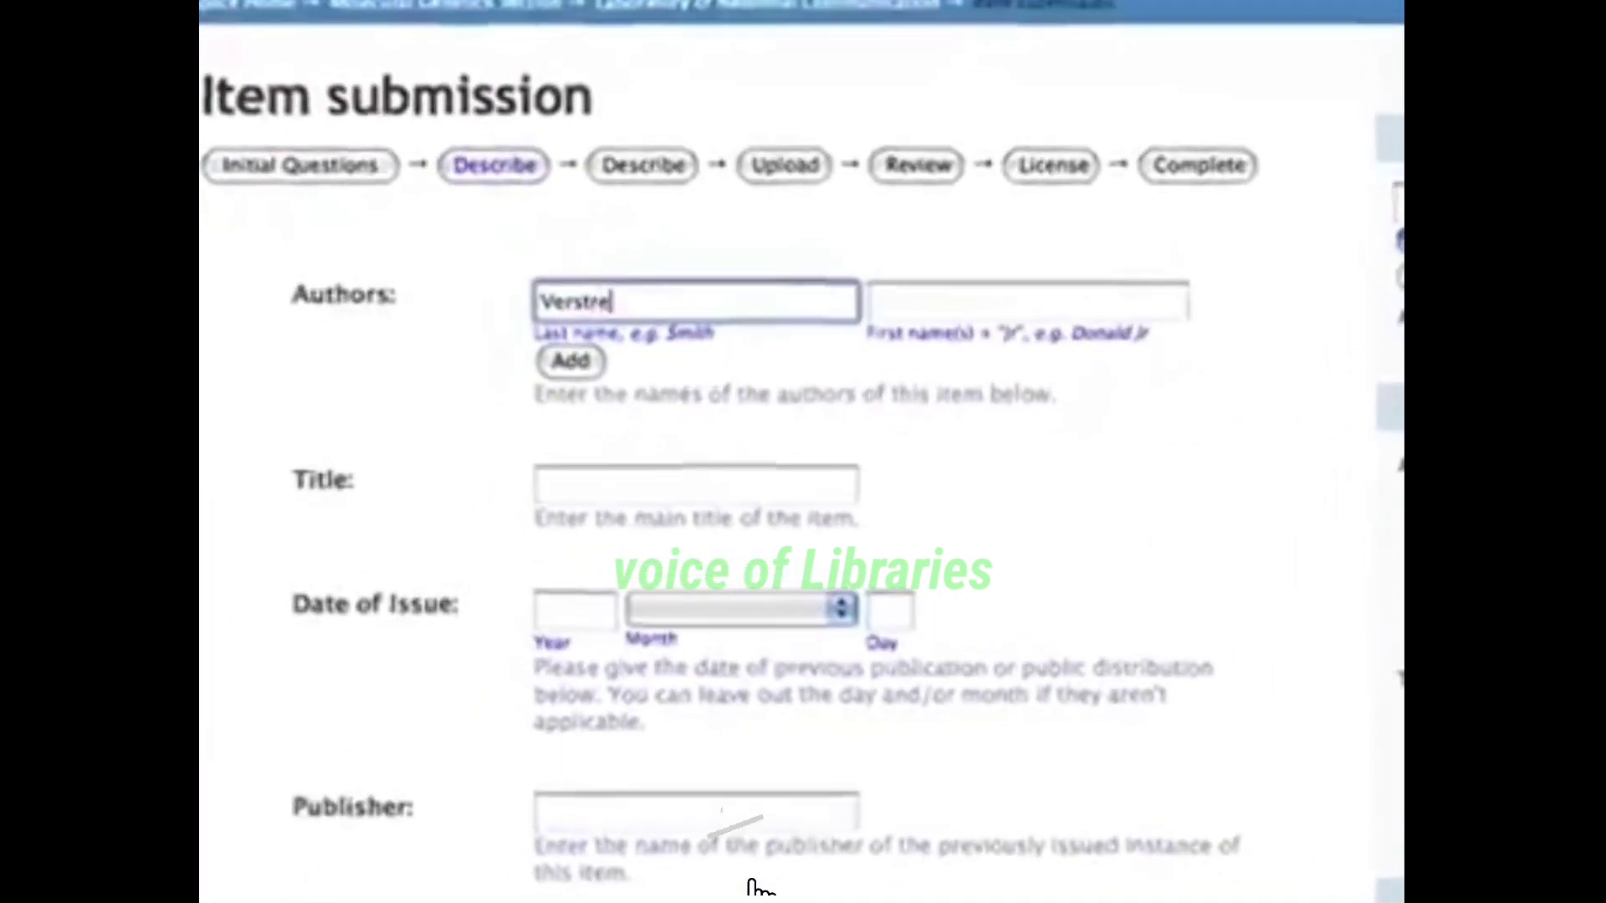
{"action": "type", "text": "n"}
{"action": "key", "text": "Tab"}
{"action": "type", "text": "Pa"}
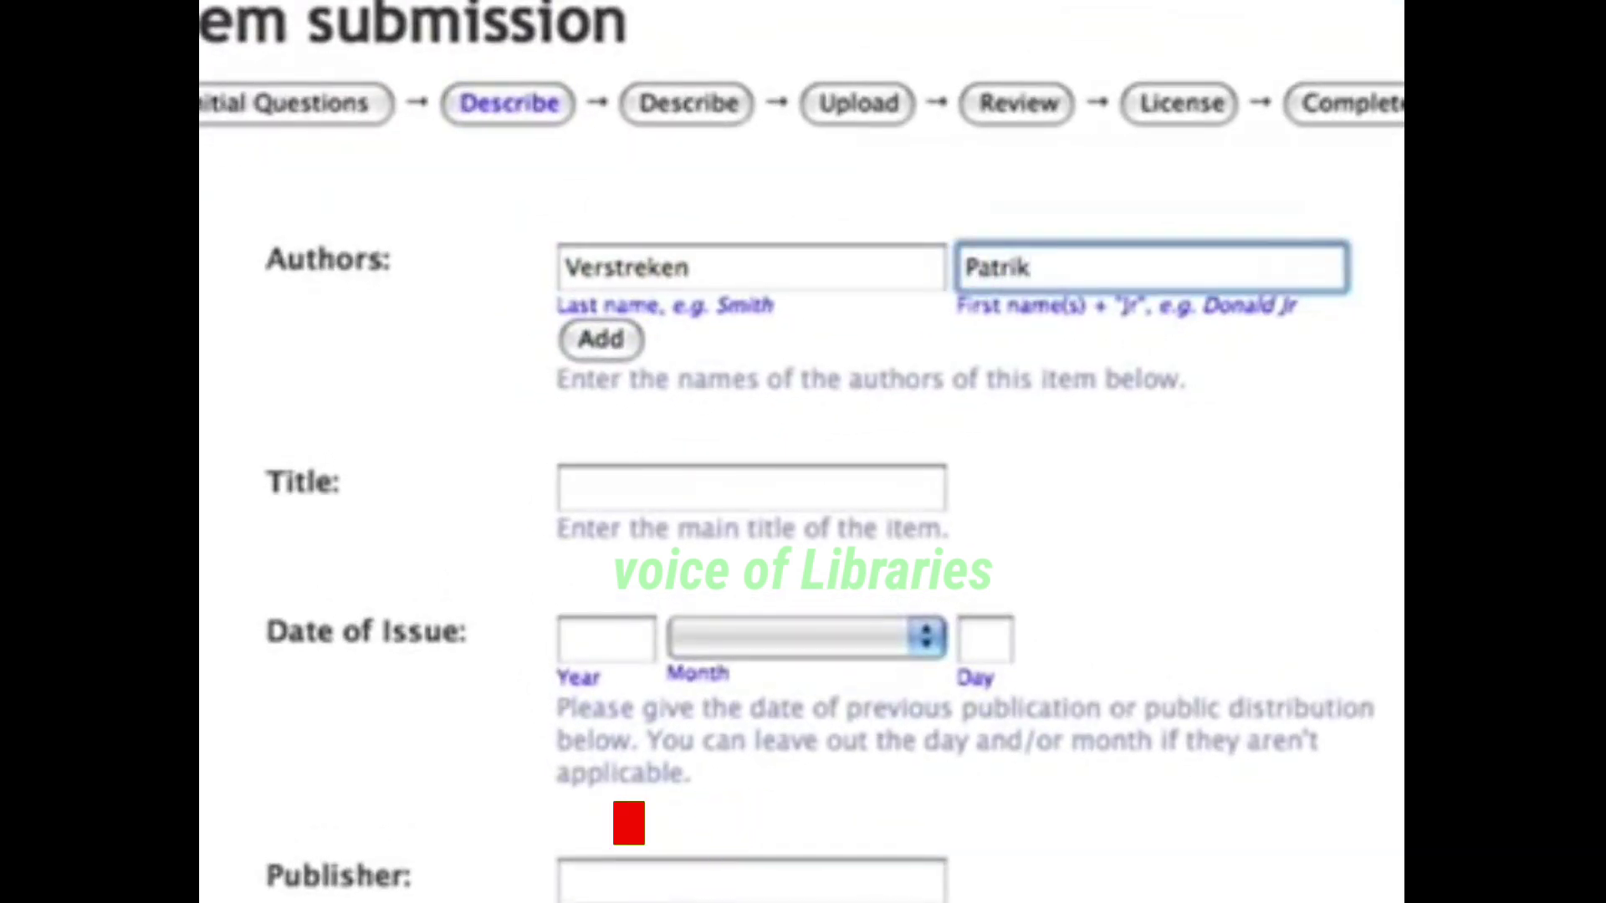
{"action": "type", "text": "trik"}
{"action": "left_click", "coordinate": [569, 489]}
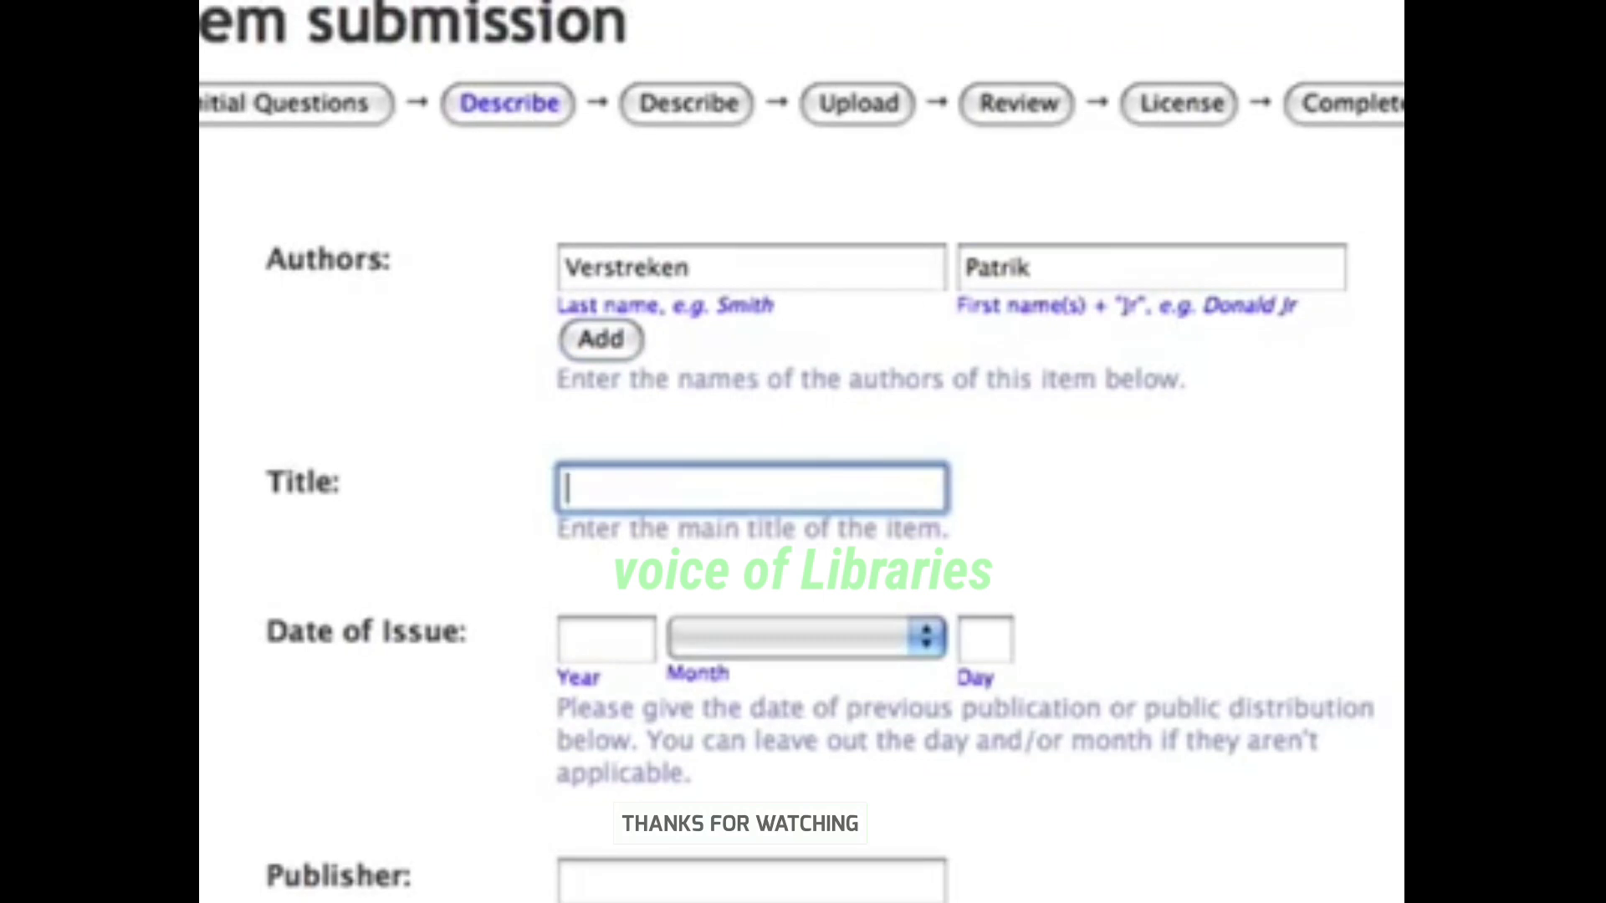
{"action": "type", "text": "Mitoch"}
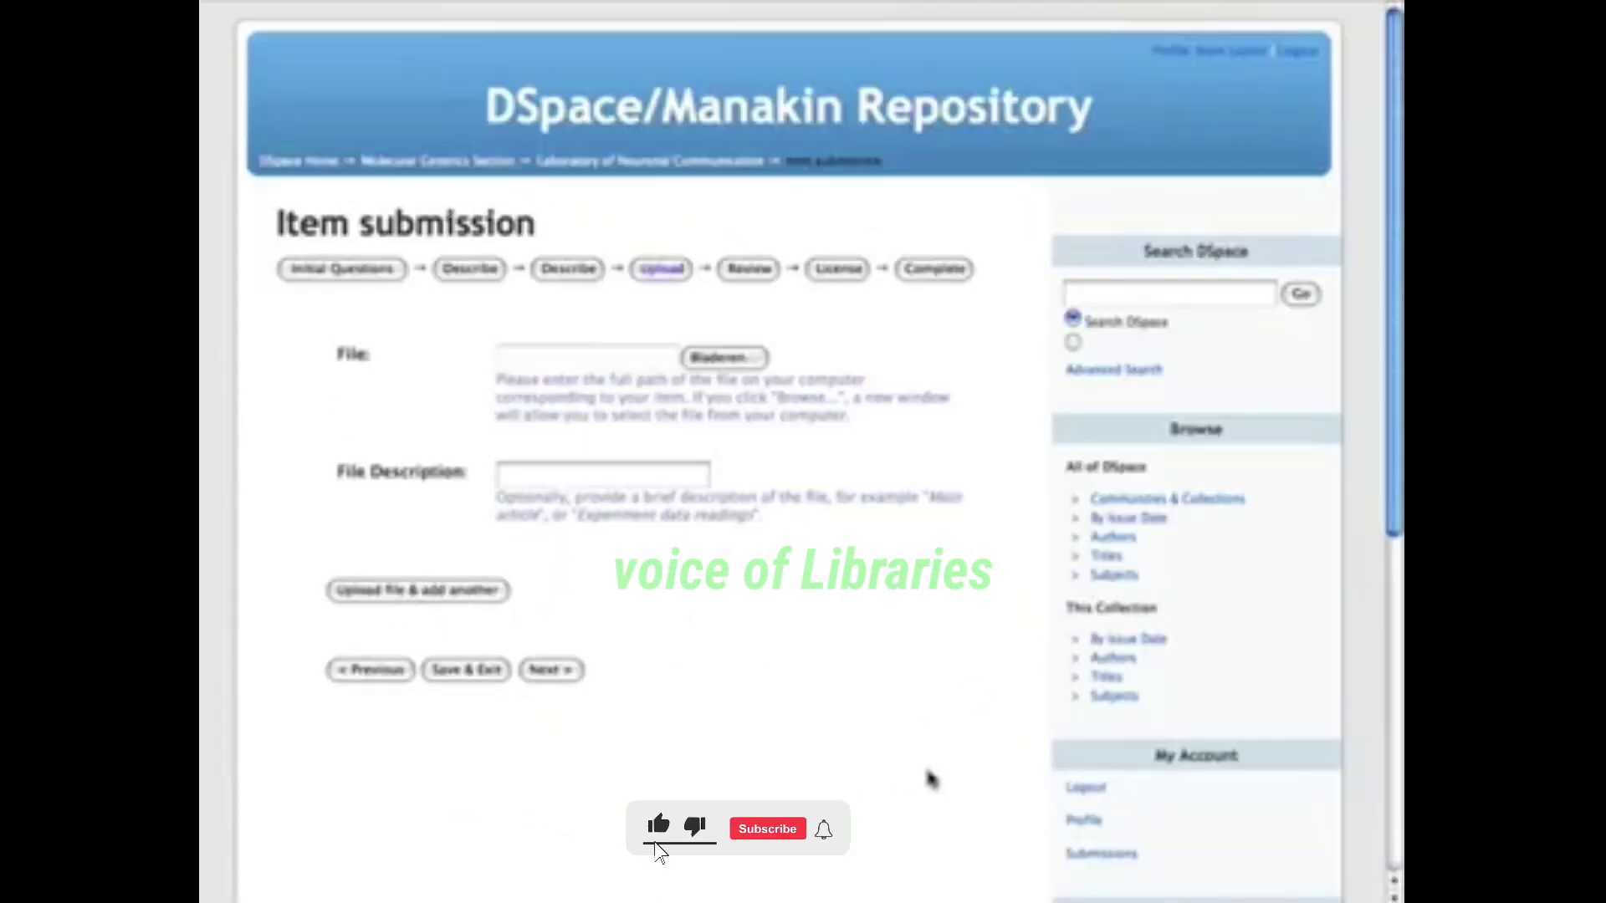
- Attach DPS0806.pdf to the item and continue to the license step
{"action": "left_click", "coordinate": [726, 357]}
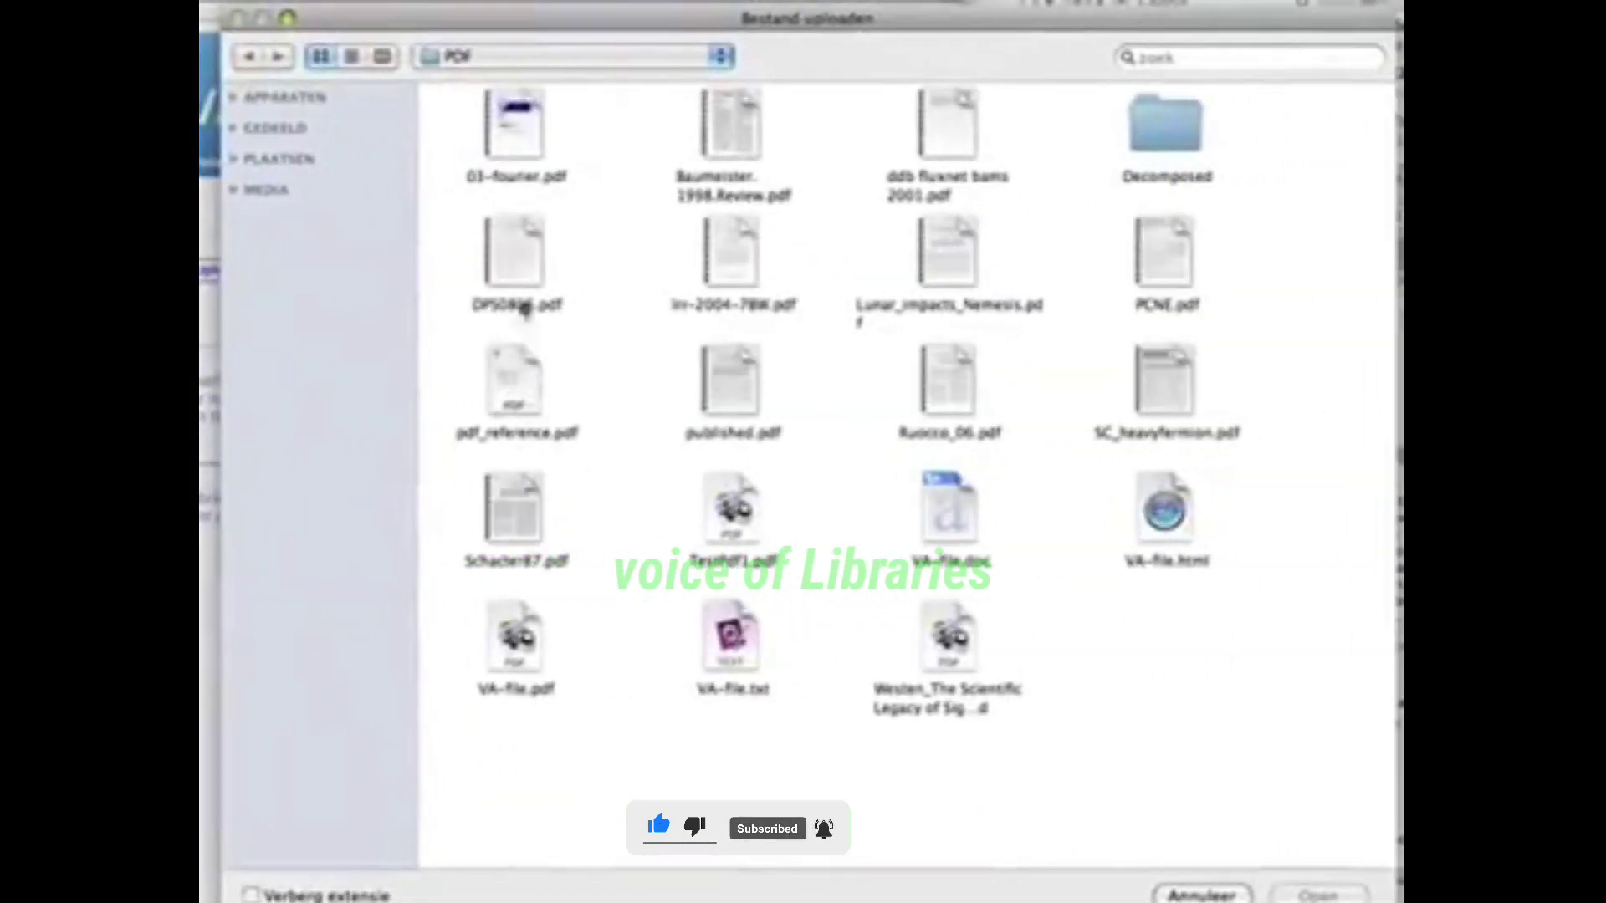
{"action": "left_click", "coordinate": [514, 276]}
{"action": "left_click", "coordinate": [1319, 896]}
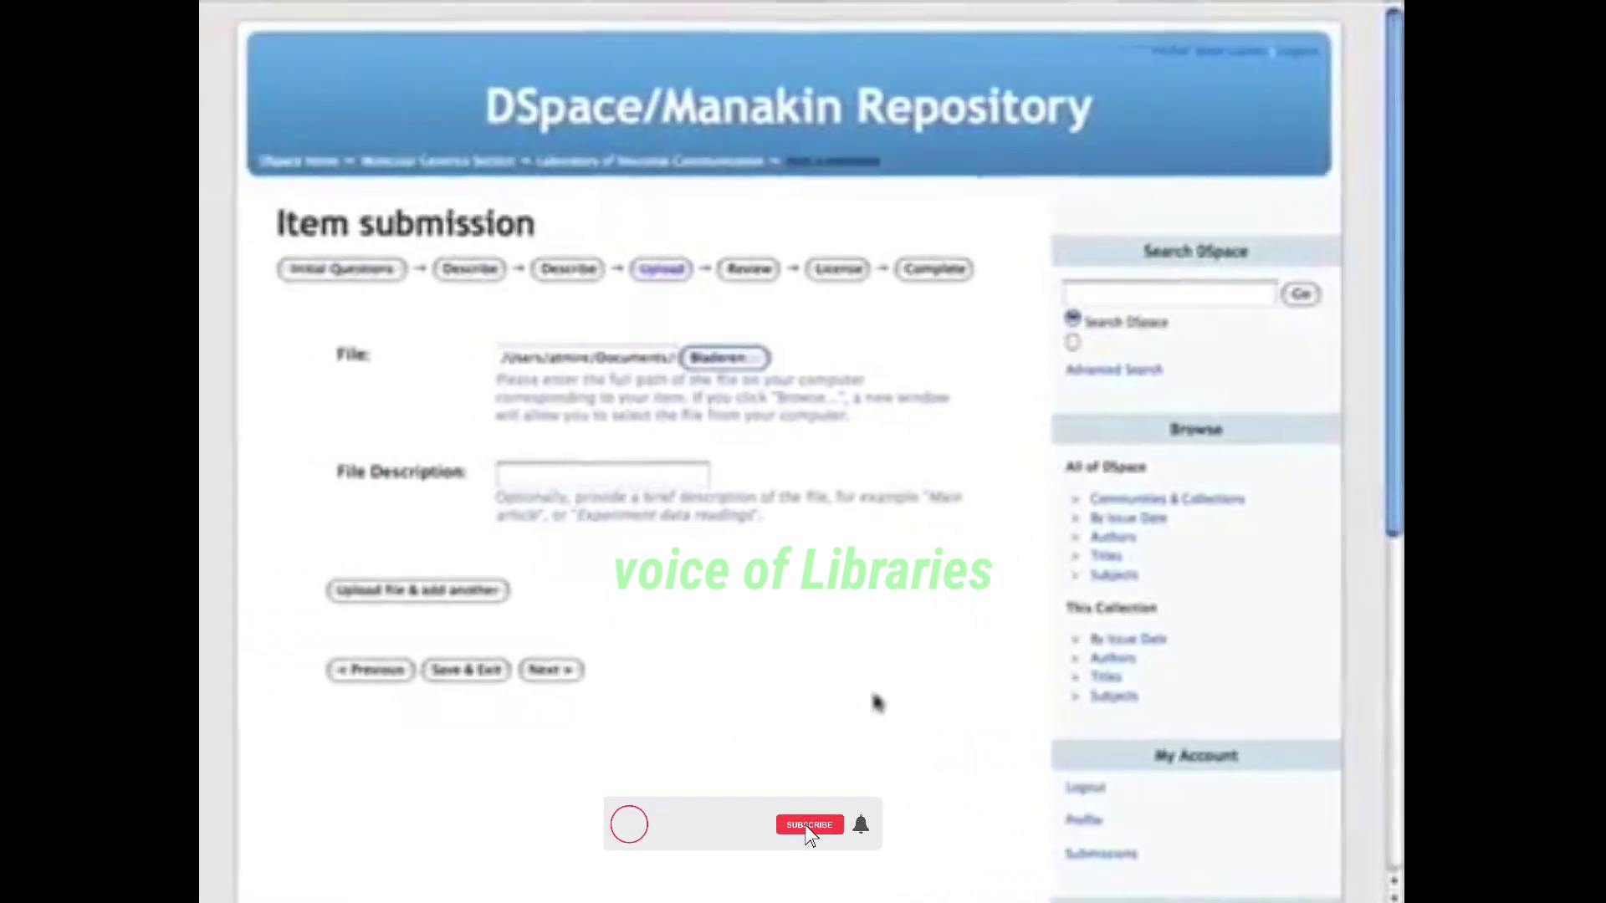
{"action": "left_click", "coordinate": [560, 672]}
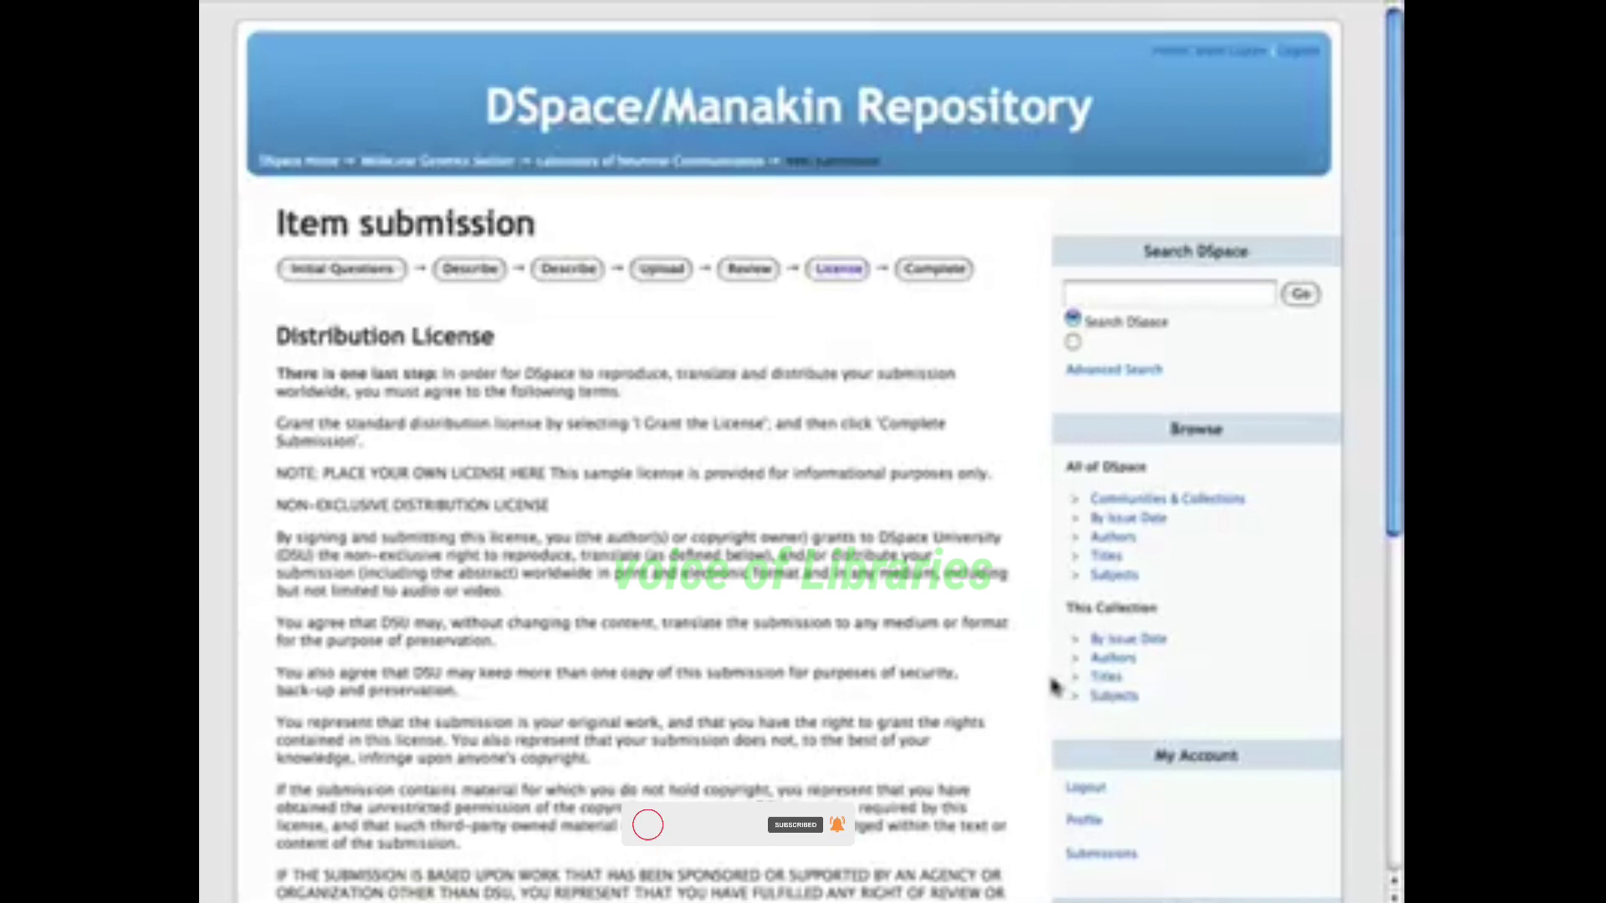
- Grant the distribution license and complete the item submission
{"action": "scroll", "coordinate": [1059, 682], "scroll_direction": "down", "scroll_amount": 5}
{"action": "scroll", "coordinate": [1053, 686], "scroll_direction": "down", "scroll_amount": 3}
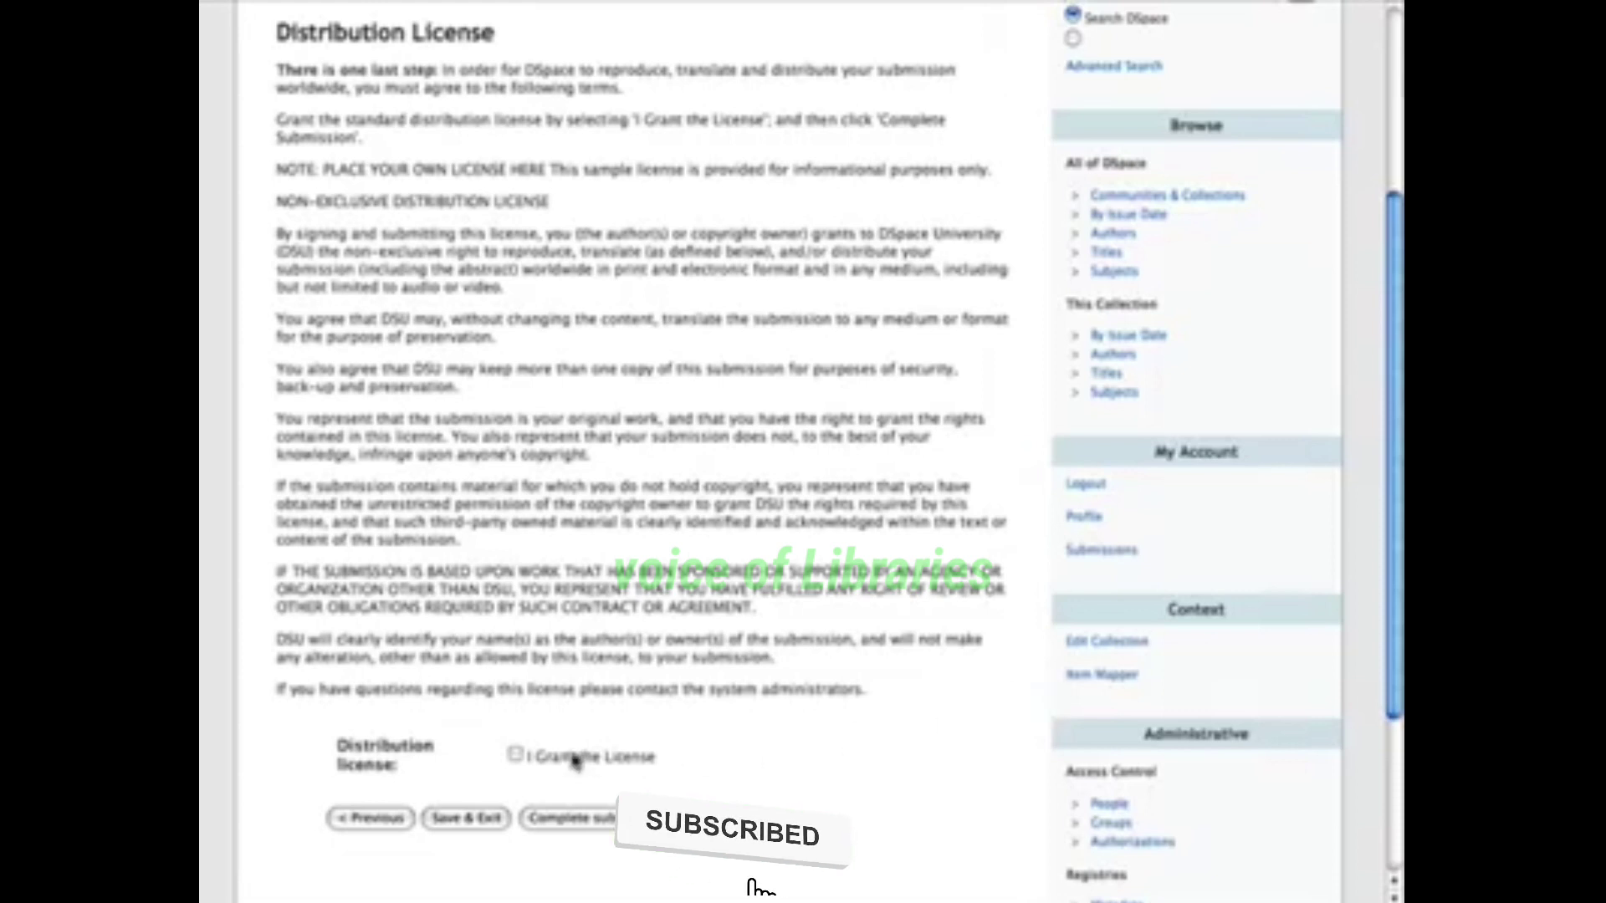
{"action": "left_click", "coordinate": [516, 755]}
{"action": "left_click", "coordinate": [600, 820]}
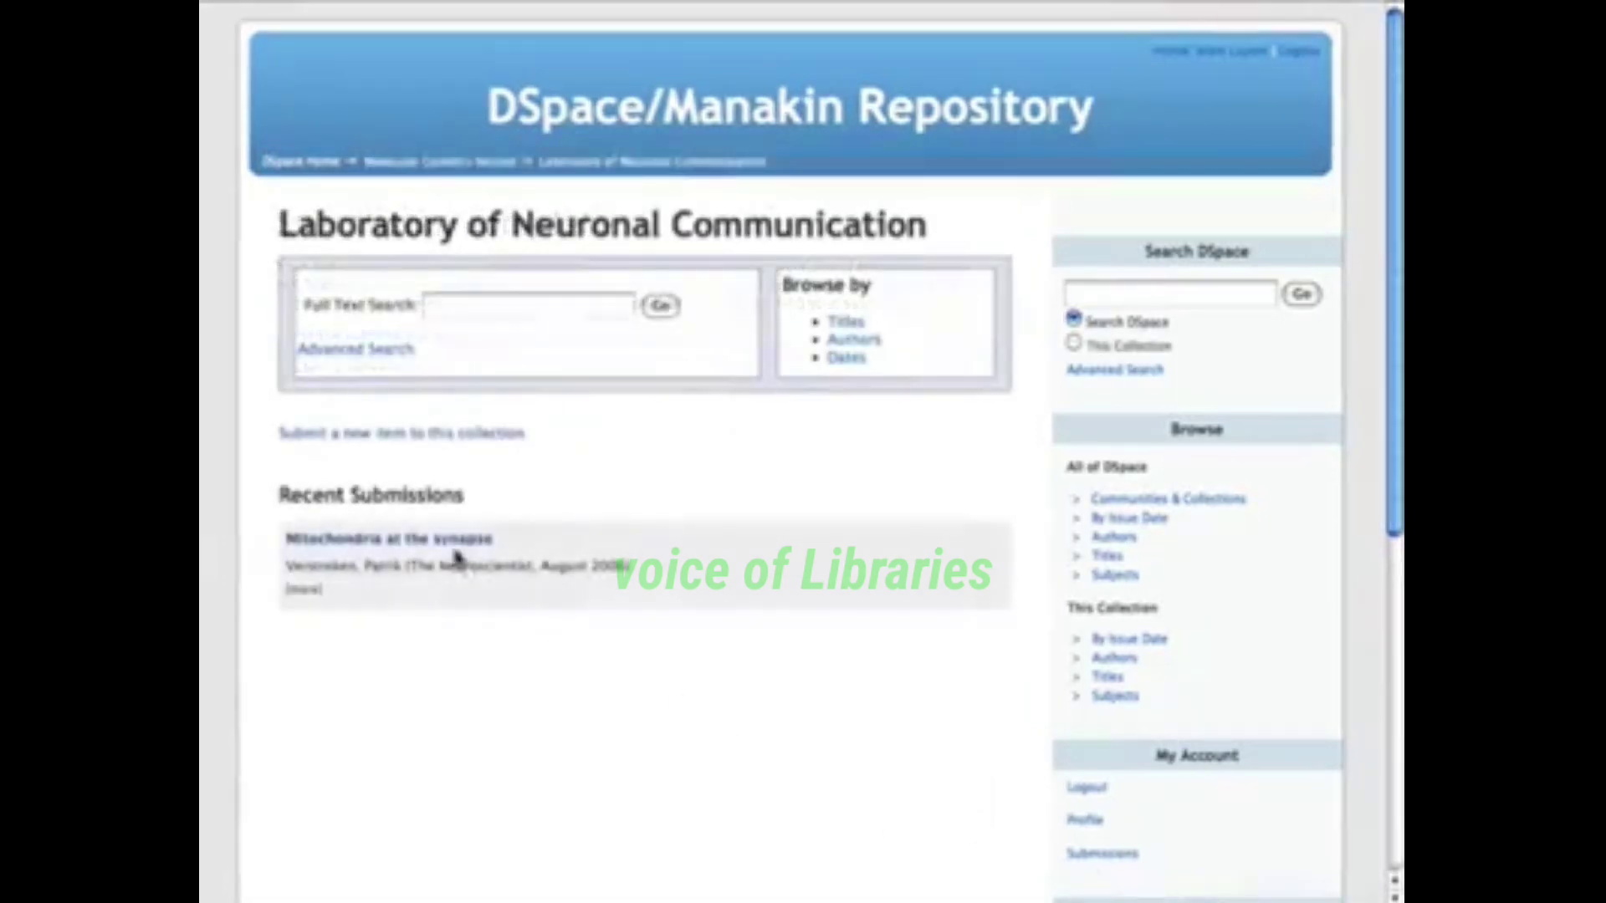
- Go via Communities & Collections to Molecular Genetics Section's Laboratory of Neuronal Communication and expand the new item's entry
{"action": "left_click", "coordinate": [459, 542]}
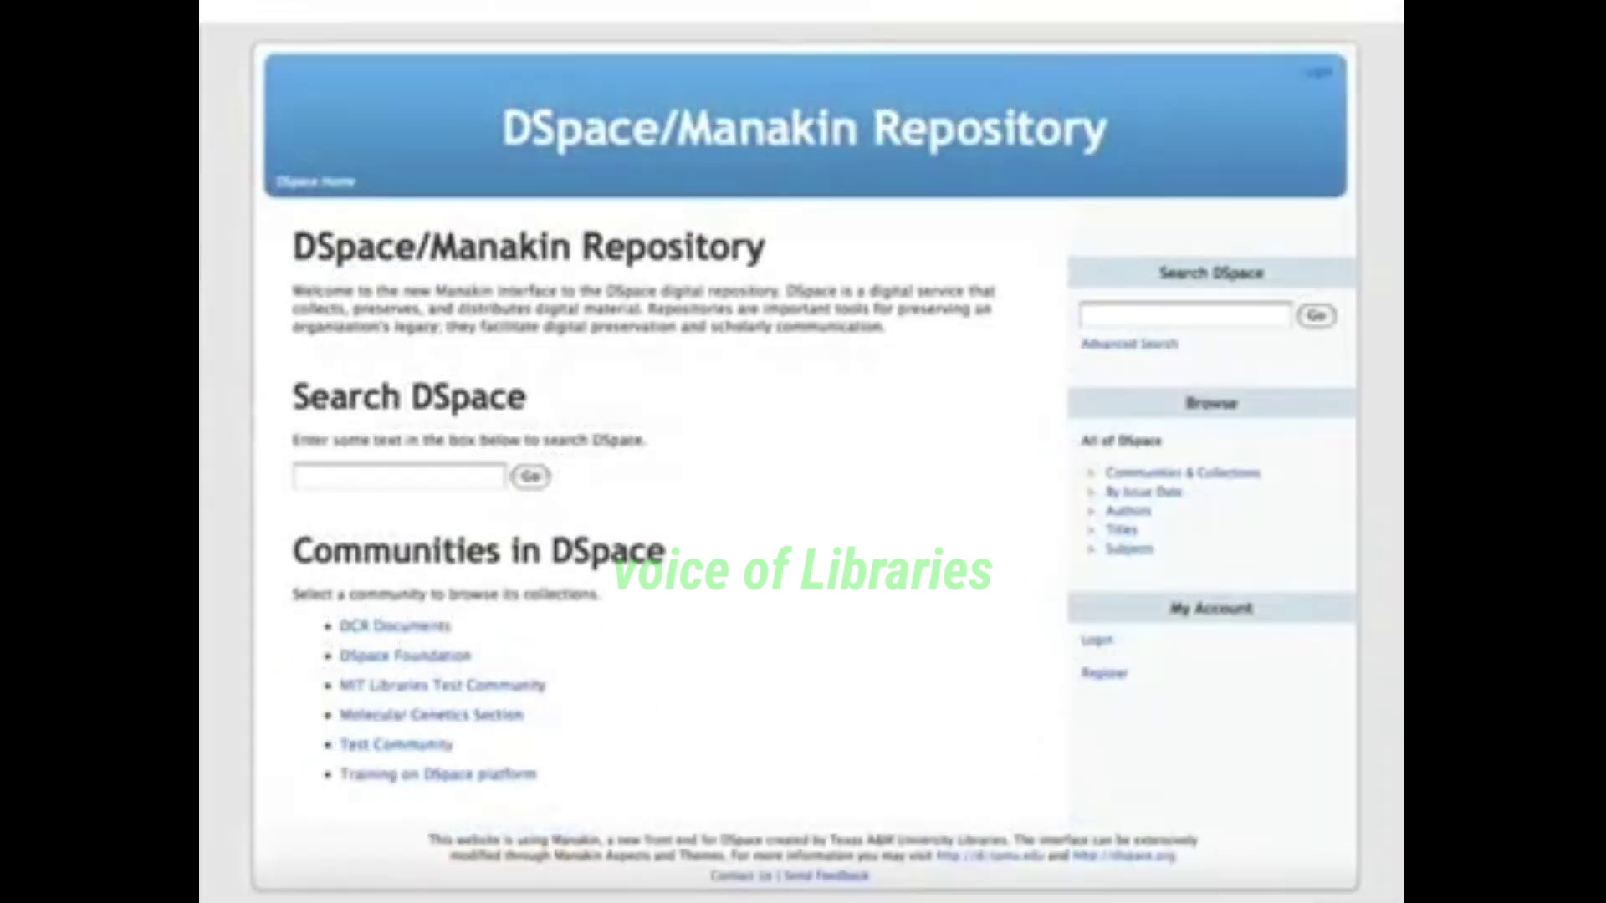
{"action": "left_click", "coordinate": [1228, 475]}
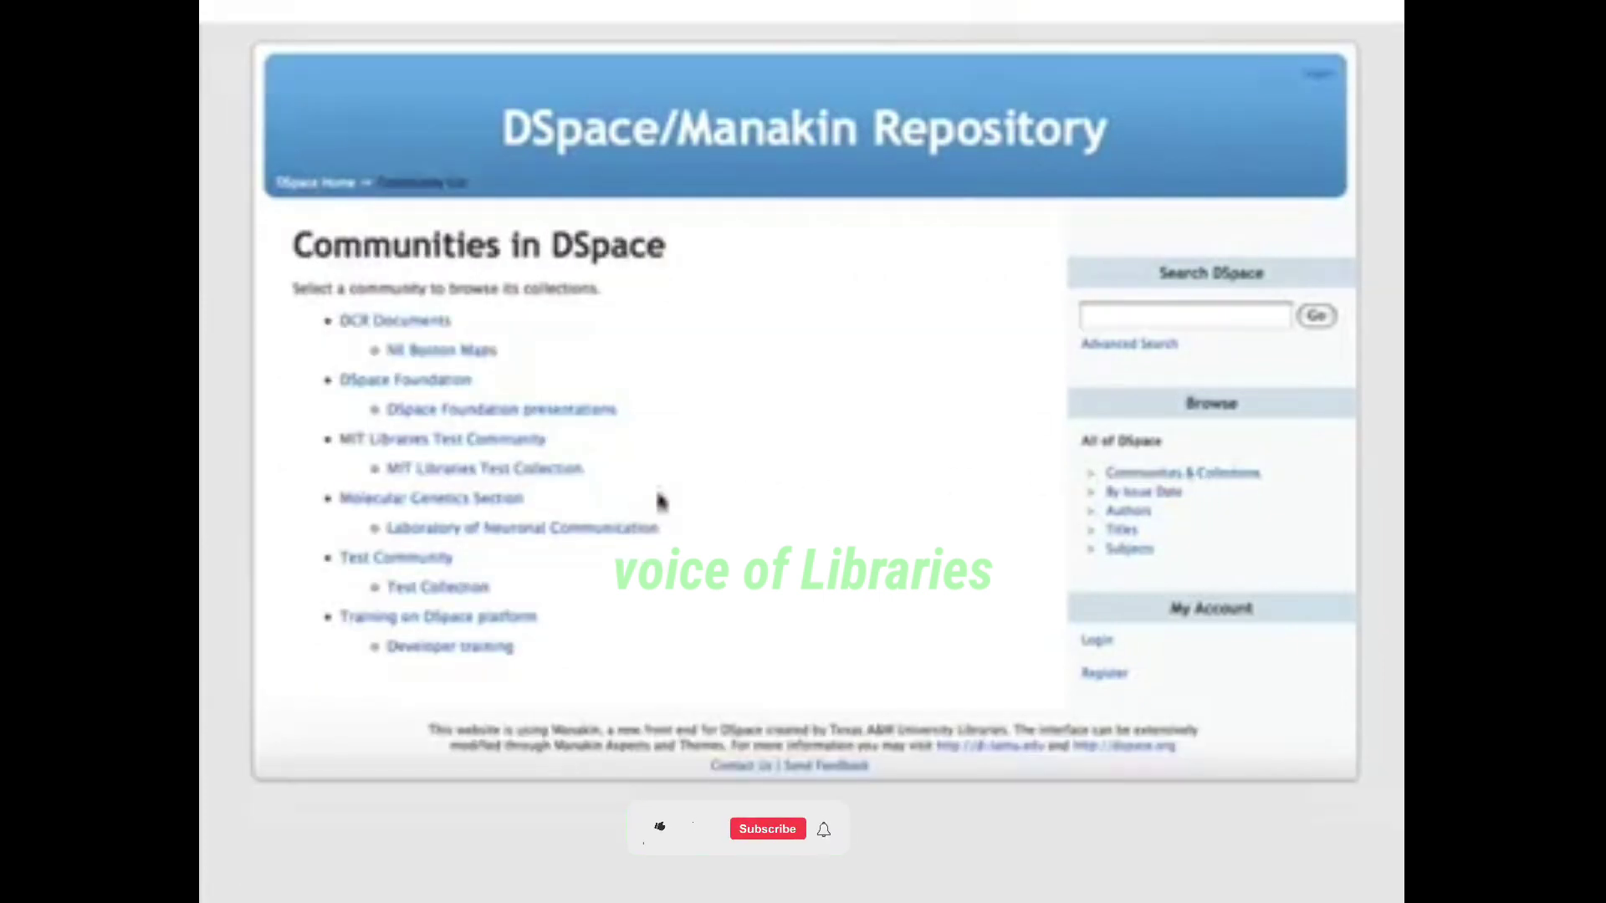
{"action": "left_click", "coordinate": [512, 504]}
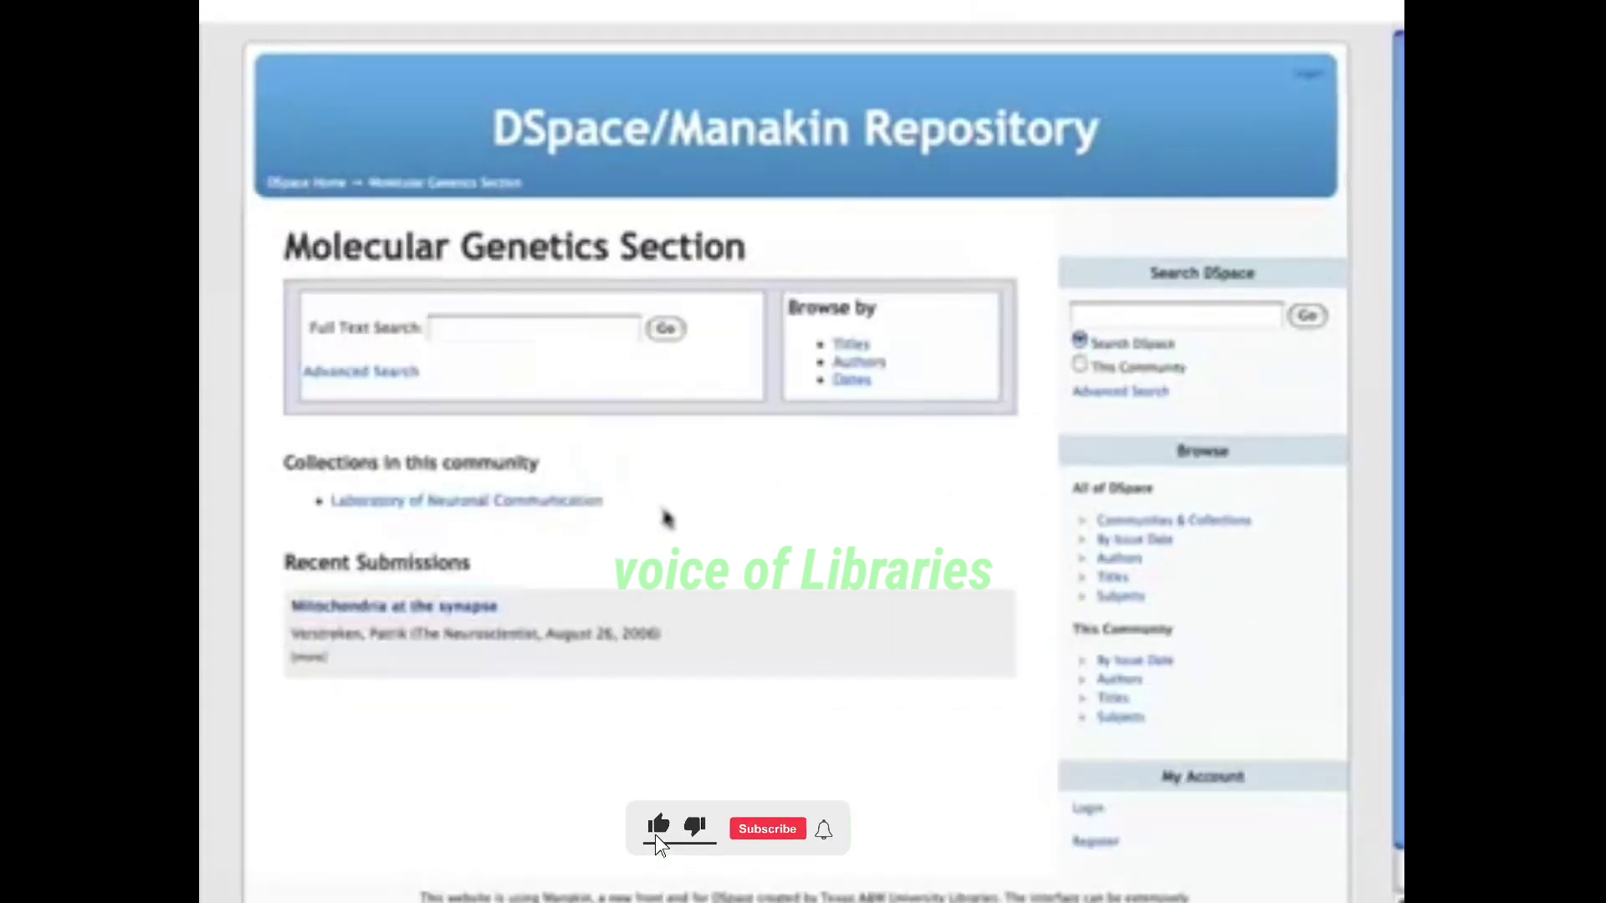
{"action": "left_click", "coordinate": [532, 506]}
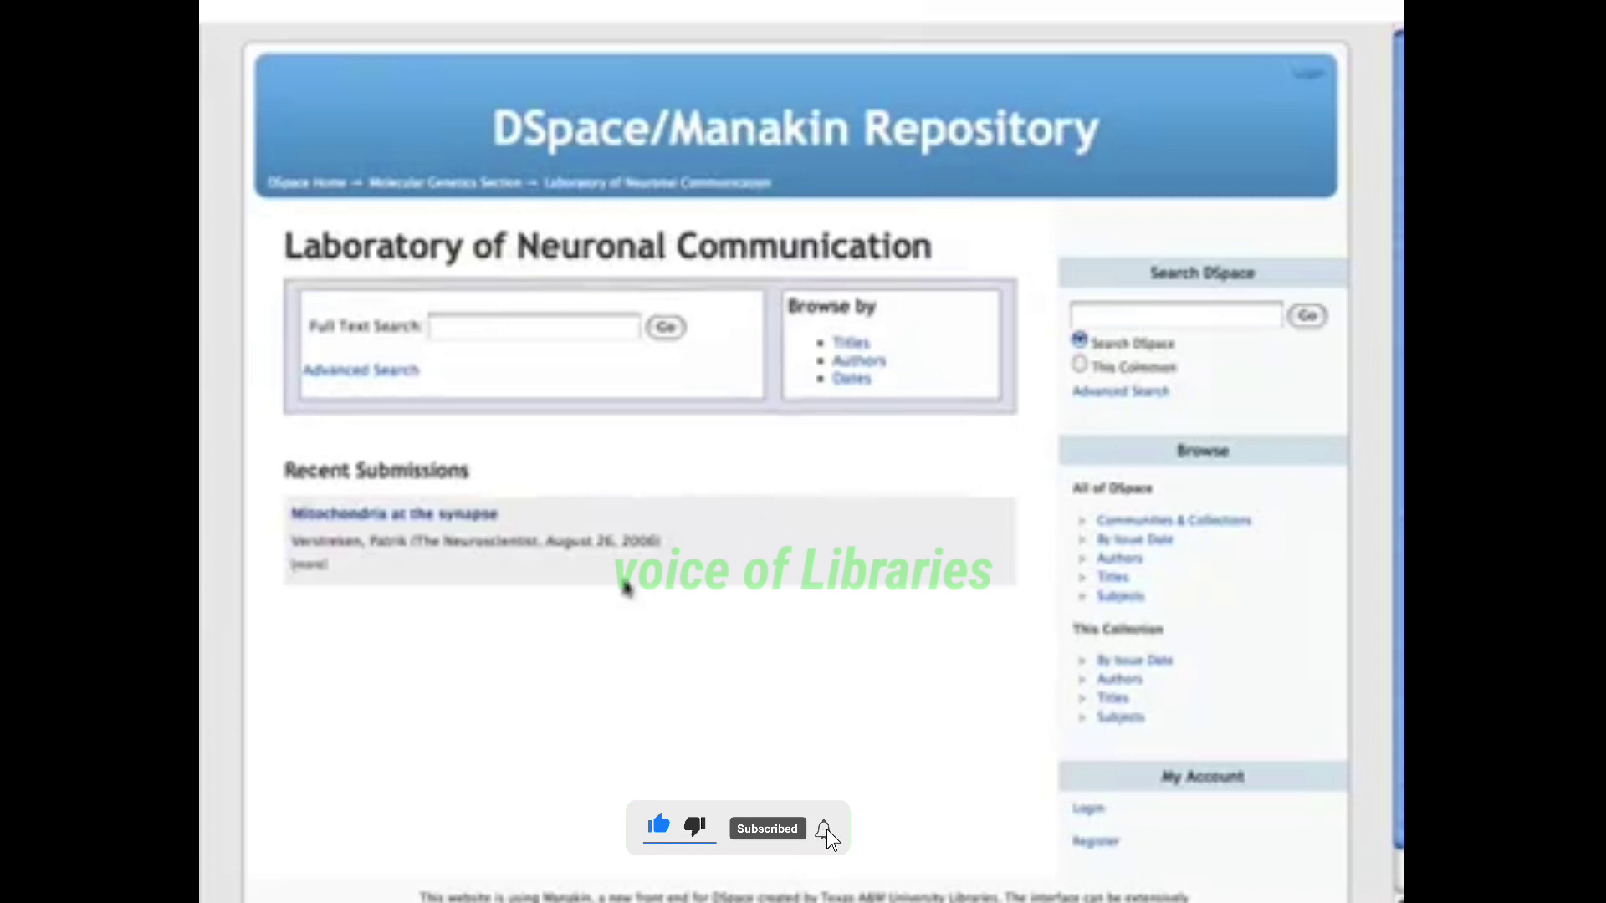
{"action": "left_click", "coordinate": [309, 567]}
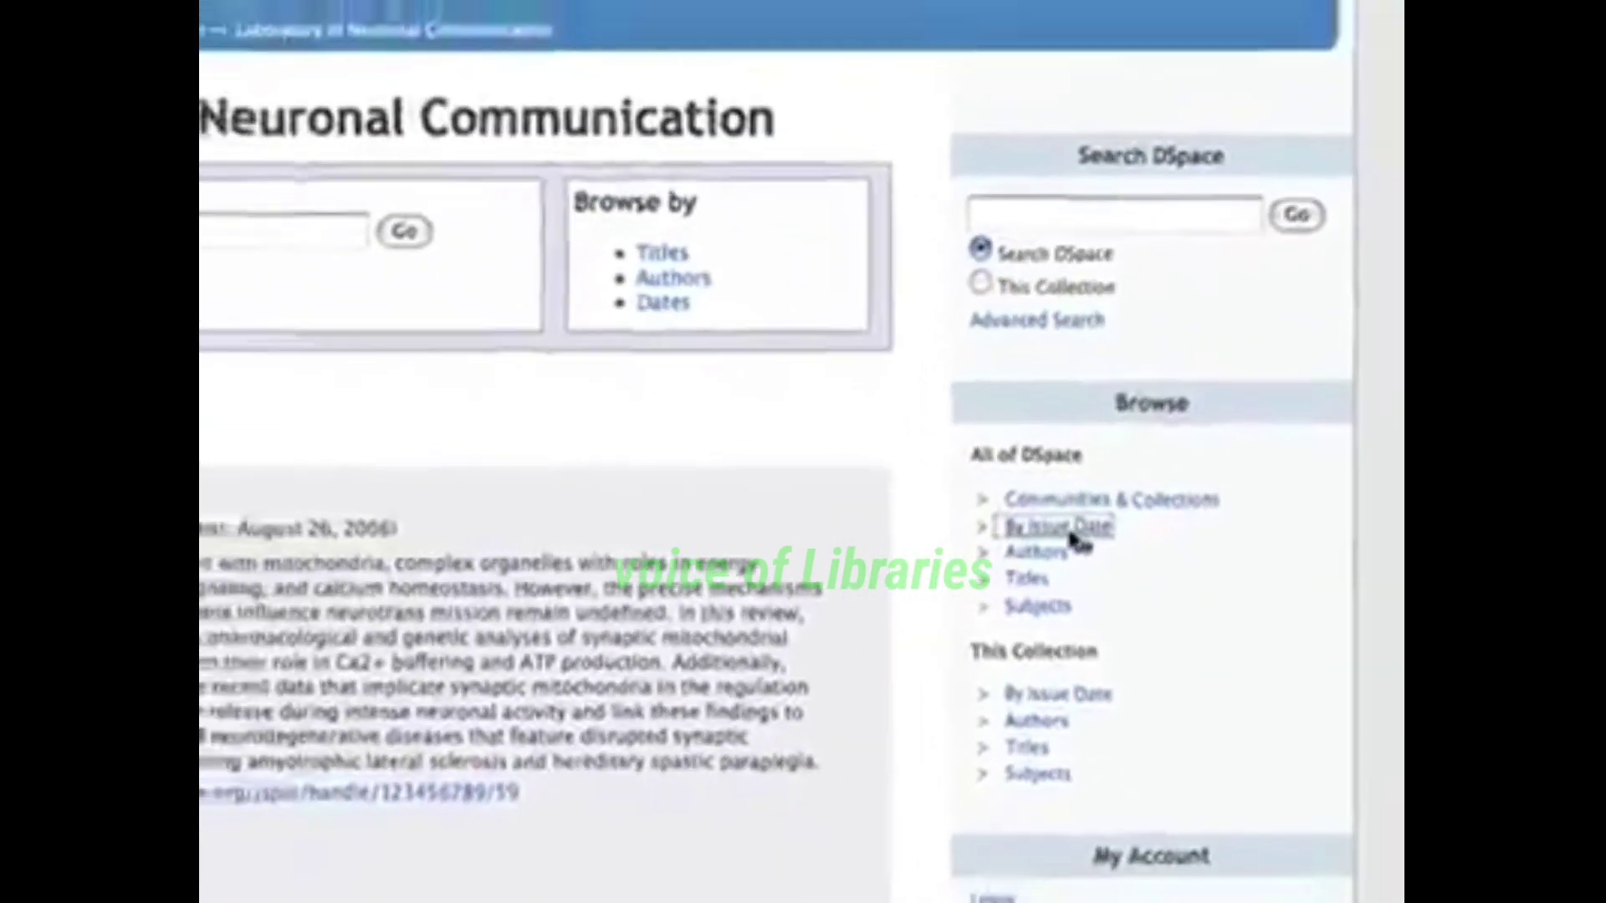
- Browse the repository by issue date, jumping to August of the chosen year to list items 20–39
{"action": "left_click", "coordinate": [972, 514]}
{"action": "left_click", "coordinate": [454, 235]}
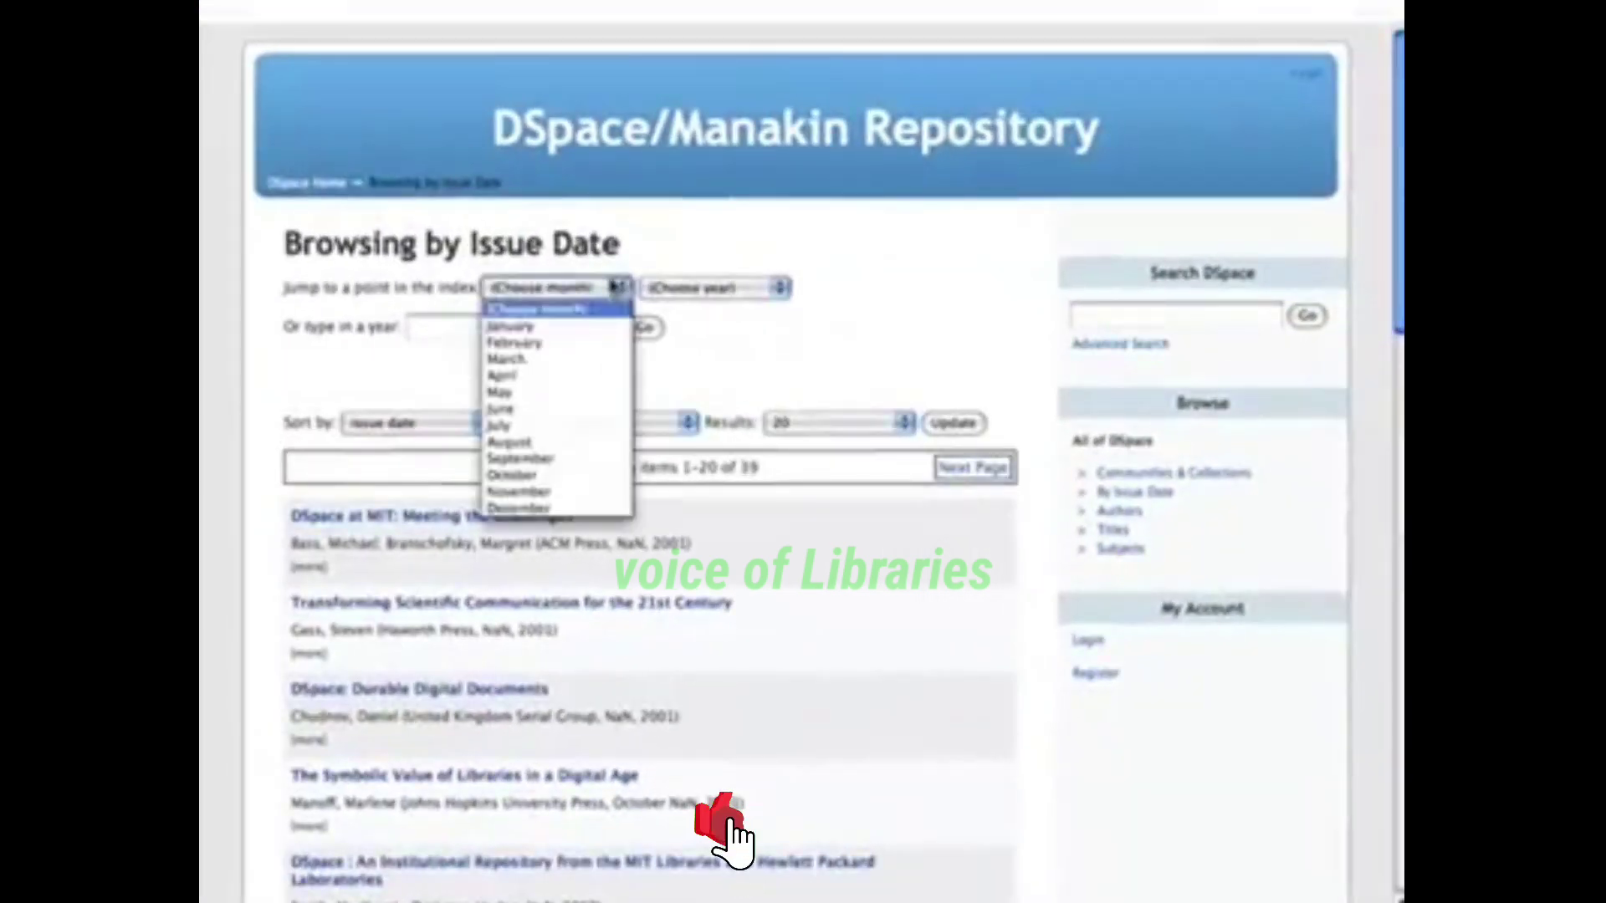
{"action": "left_click", "coordinate": [565, 445]}
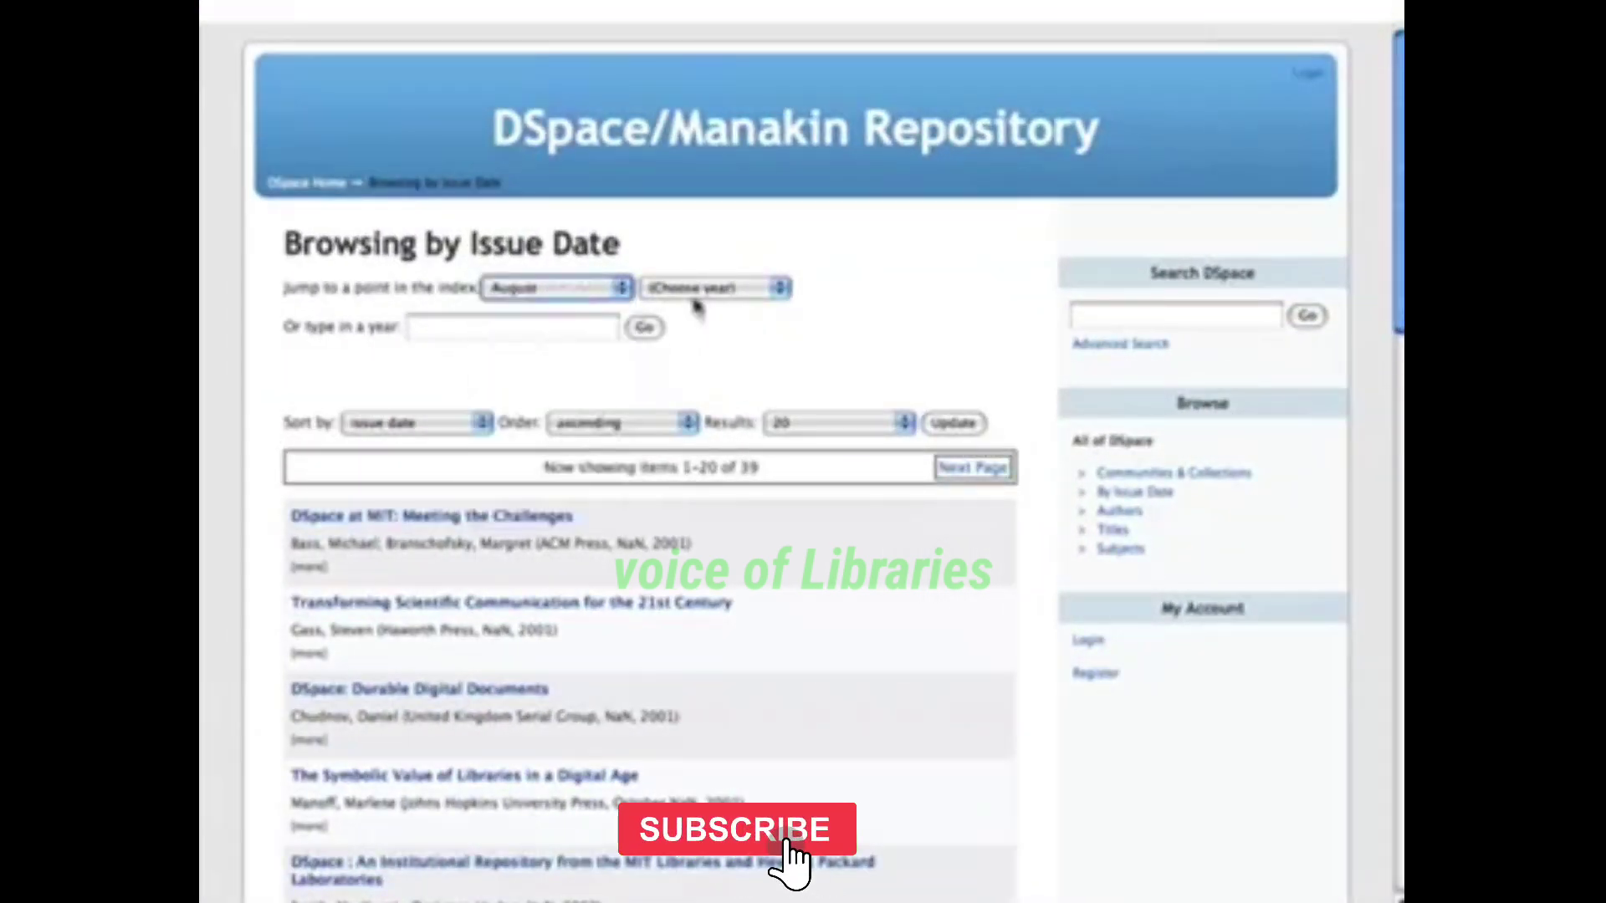
{"action": "left_click", "coordinate": [715, 287]}
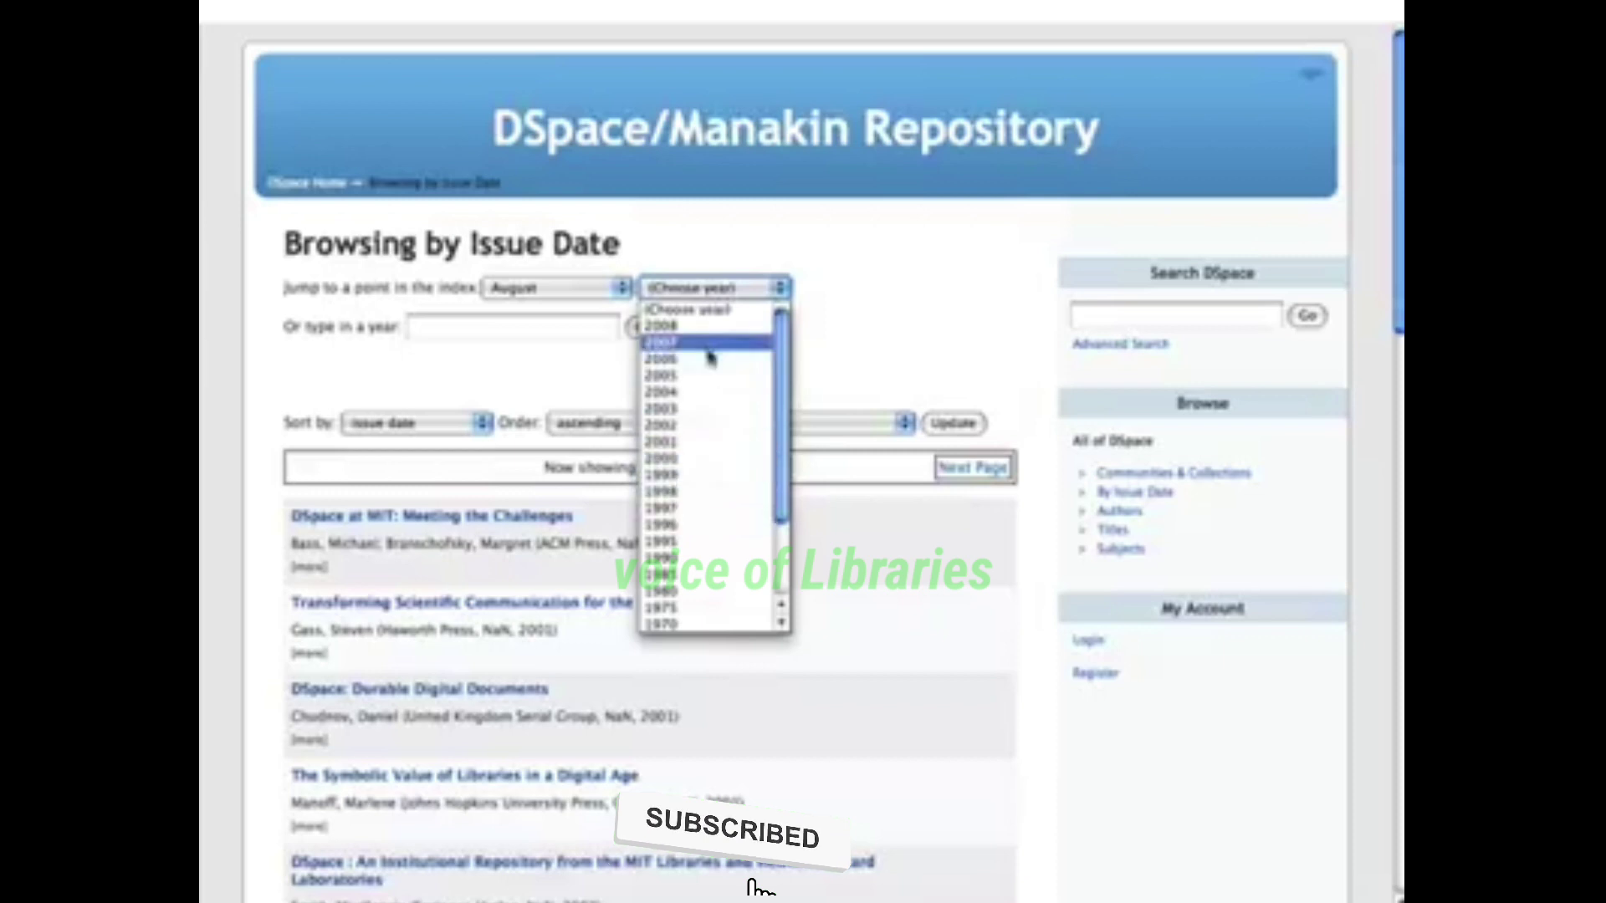
{"action": "left_click", "coordinate": [708, 328]}
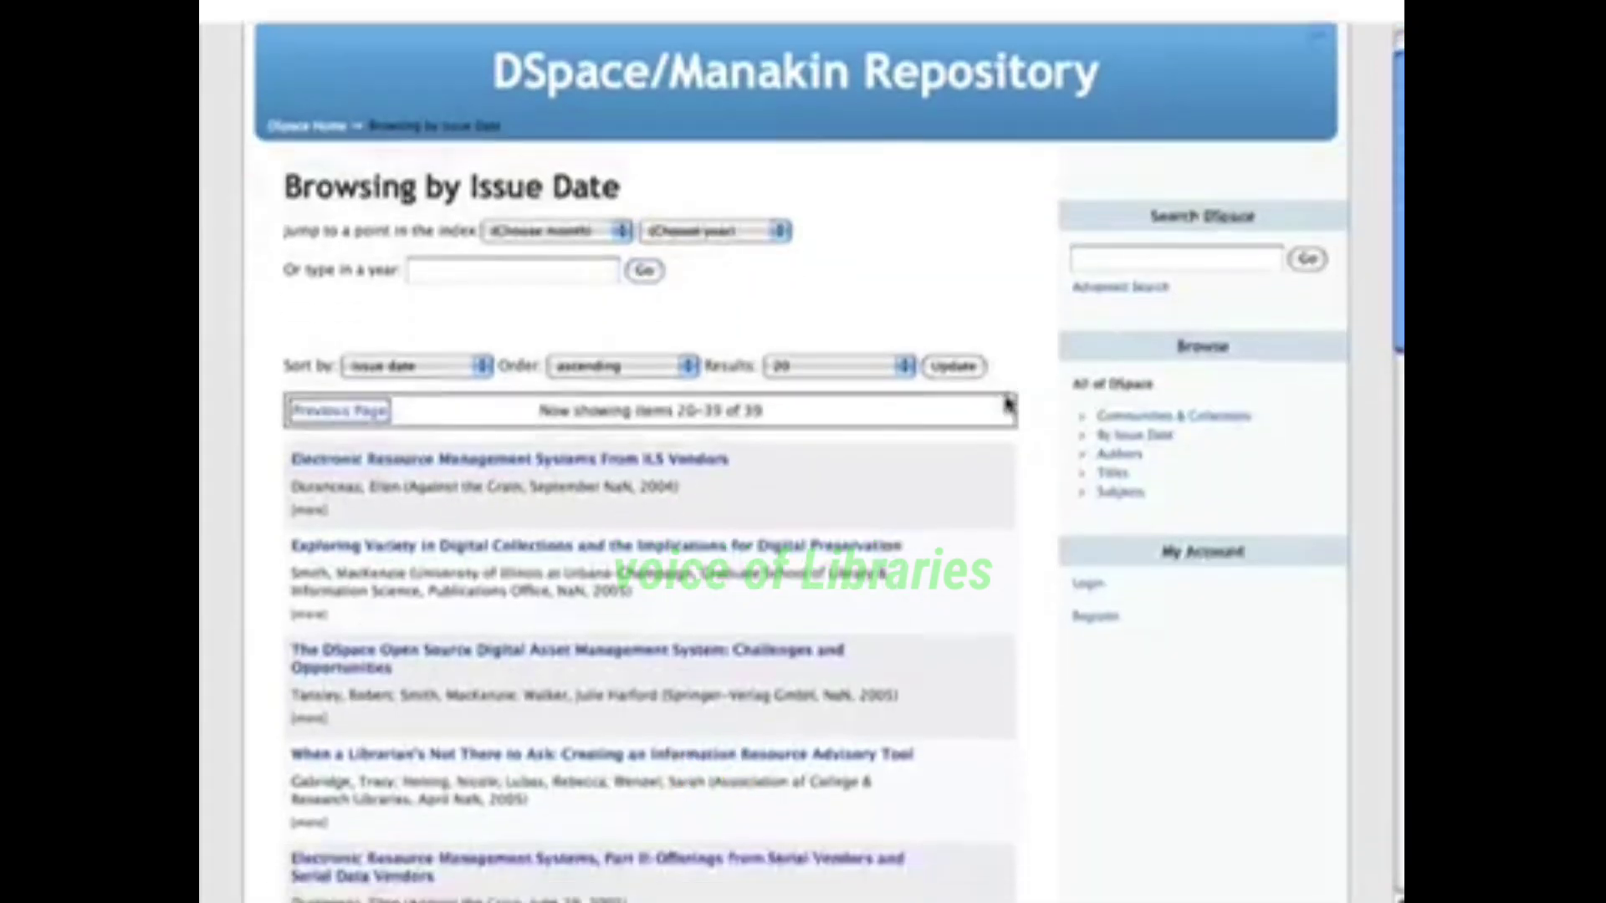
{"action": "scroll", "coordinate": [1008, 405], "scroll_direction": "down", "scroll_amount": 3}
{"action": "scroll", "coordinate": [1008, 405], "scroll_direction": "down", "scroll_amount": 1}
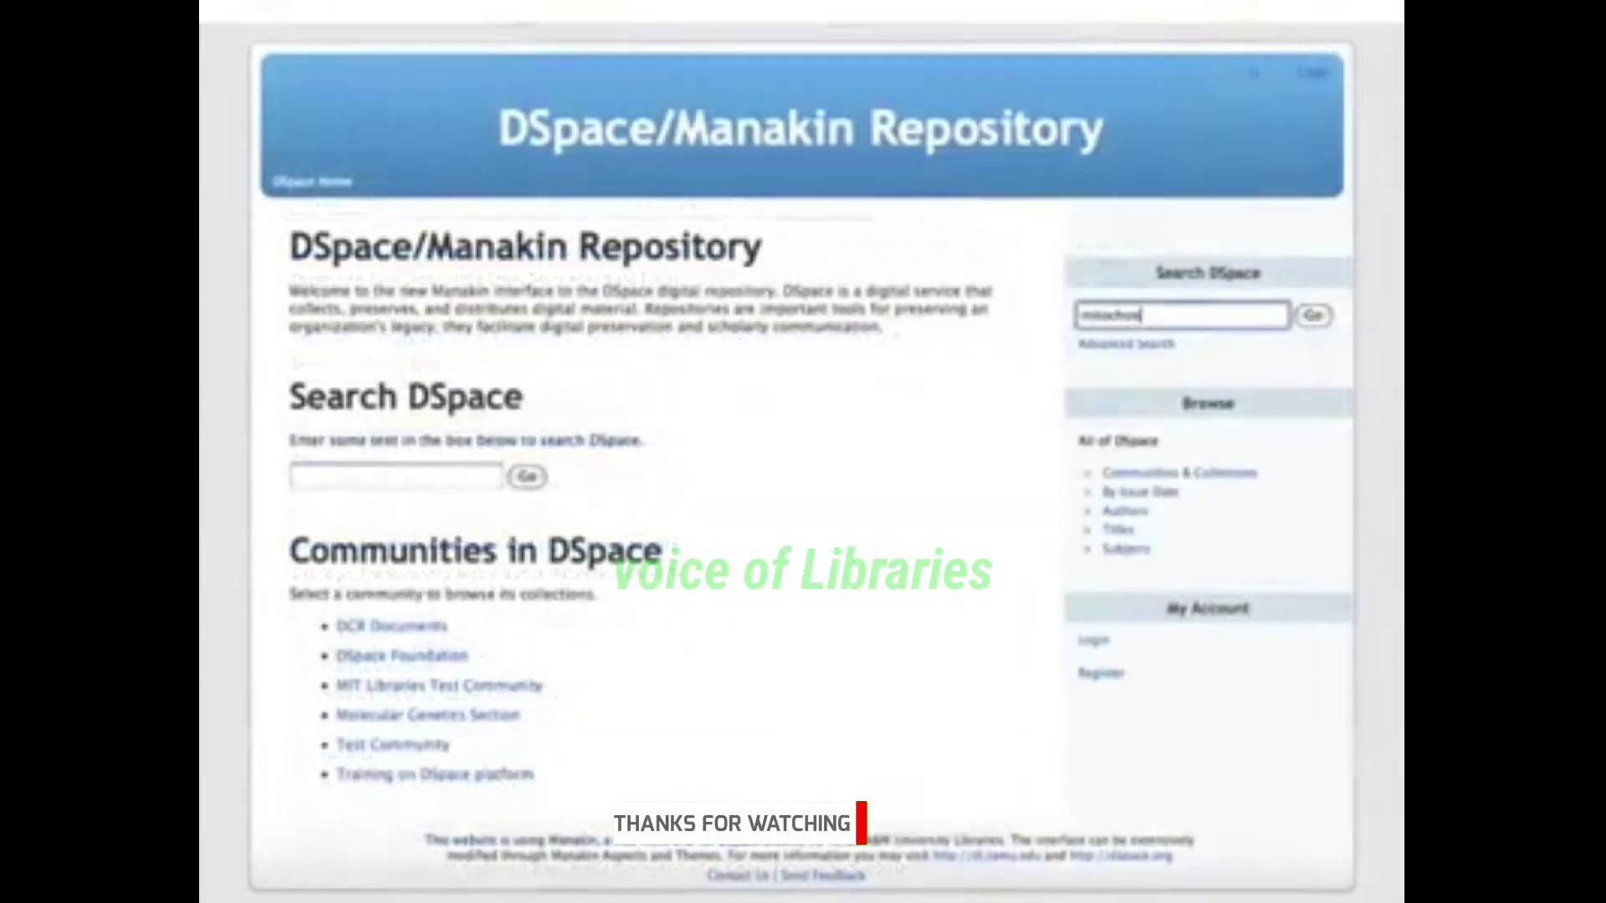
- Search for mitochondria, then advanced-search keyword dspace AND an author surname, getting 2 results
{"action": "type", "text": "d"}
{"action": "key", "text": "Return"}
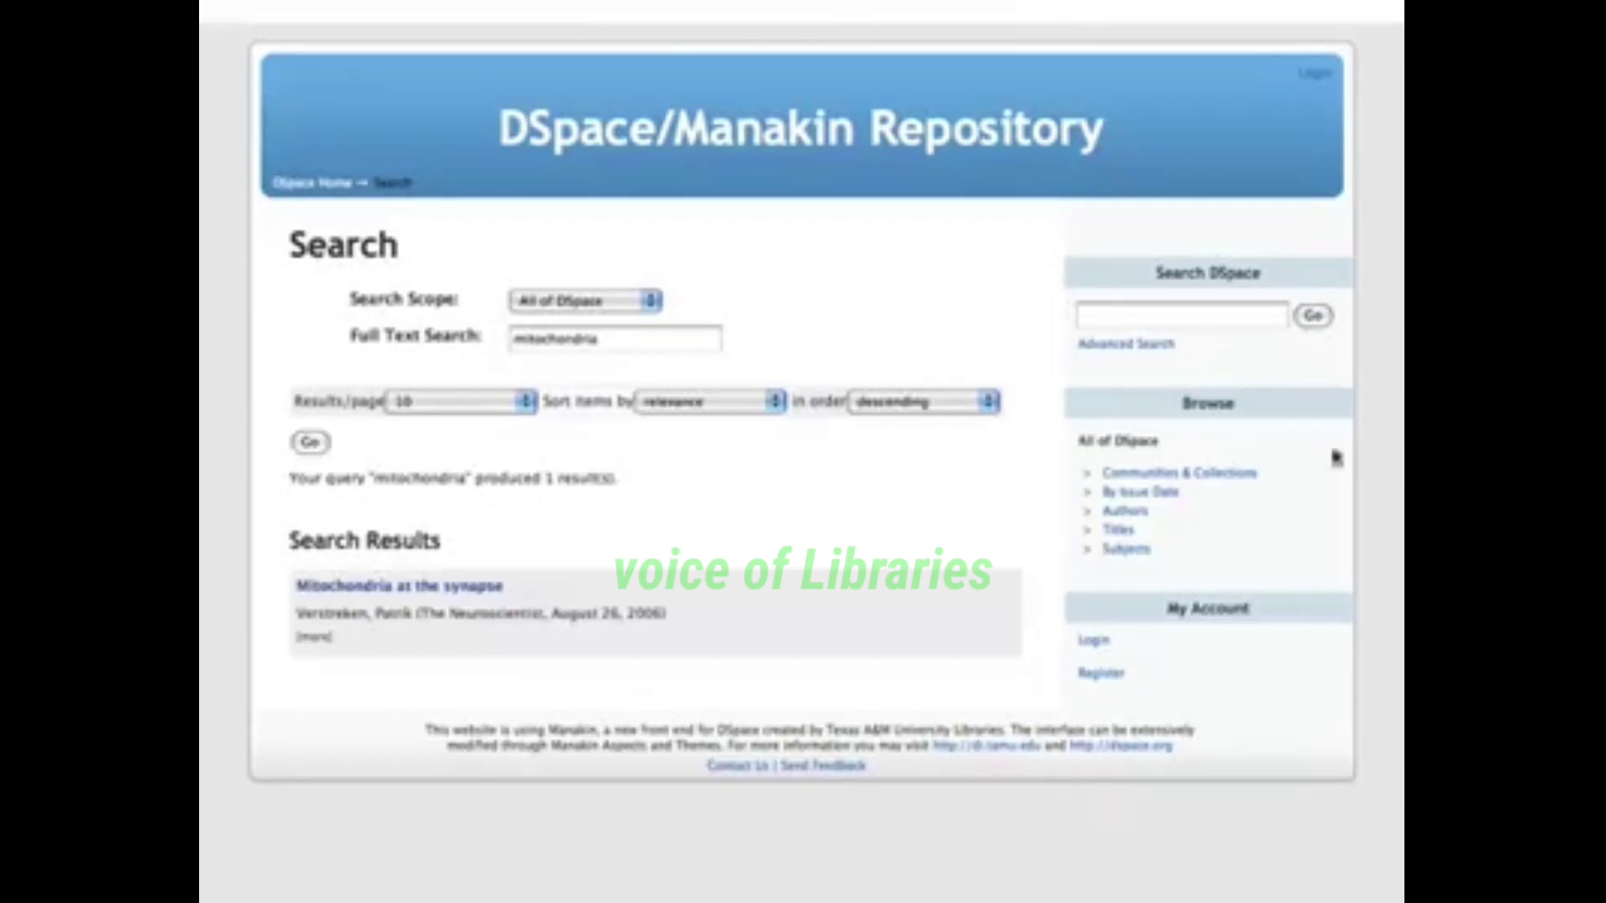
{"action": "left_click", "coordinate": [1143, 345]}
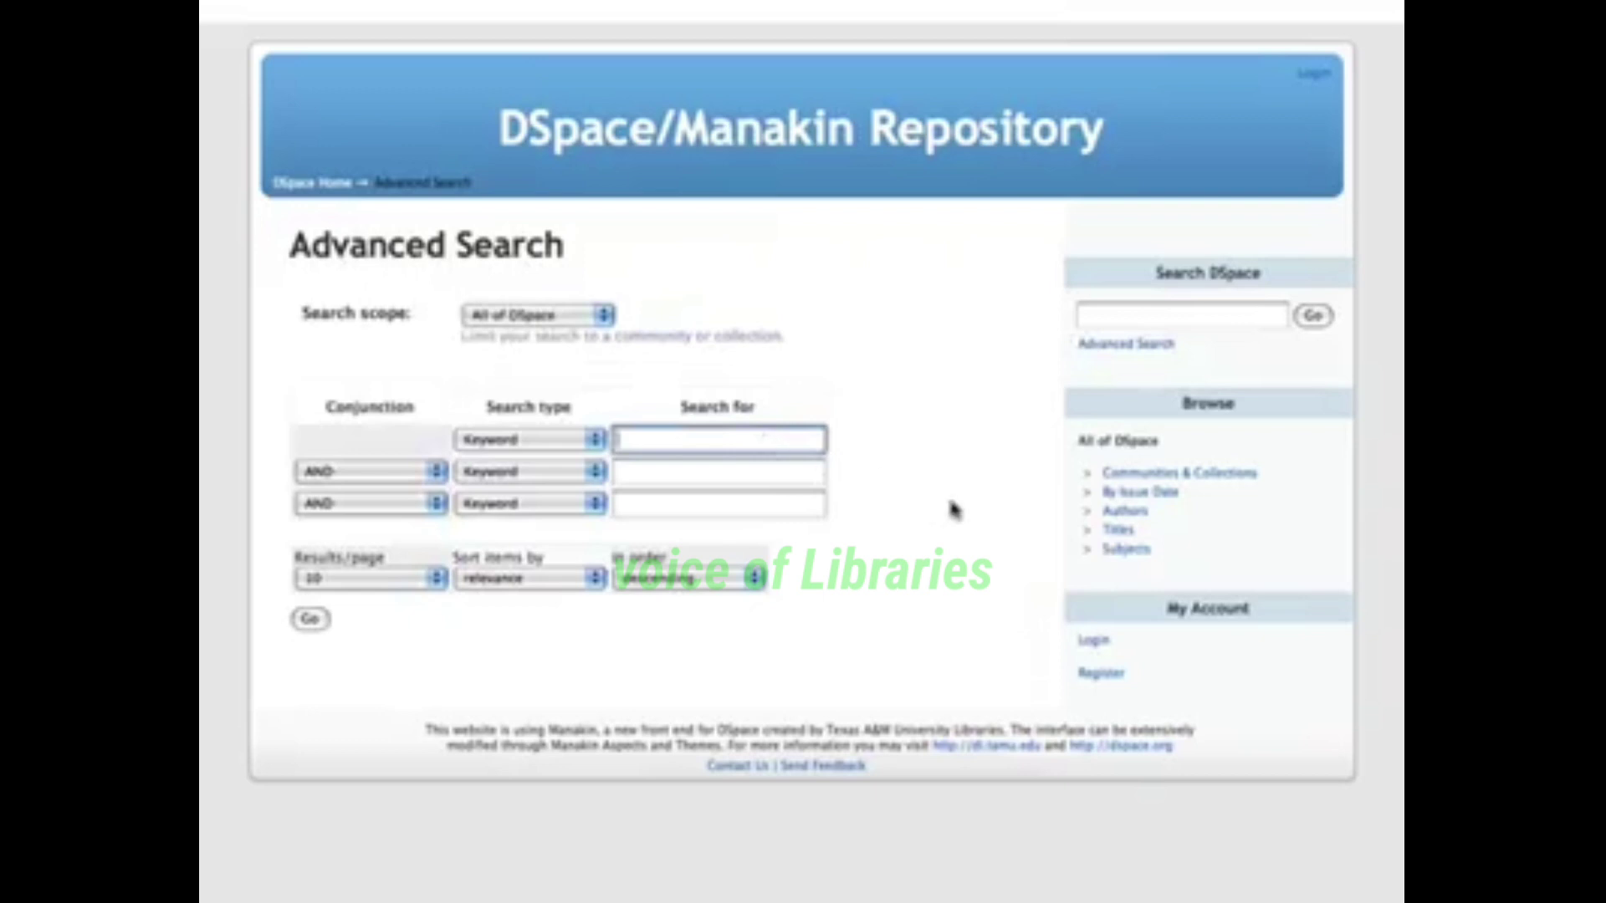
{"action": "left_click", "coordinate": [582, 473]}
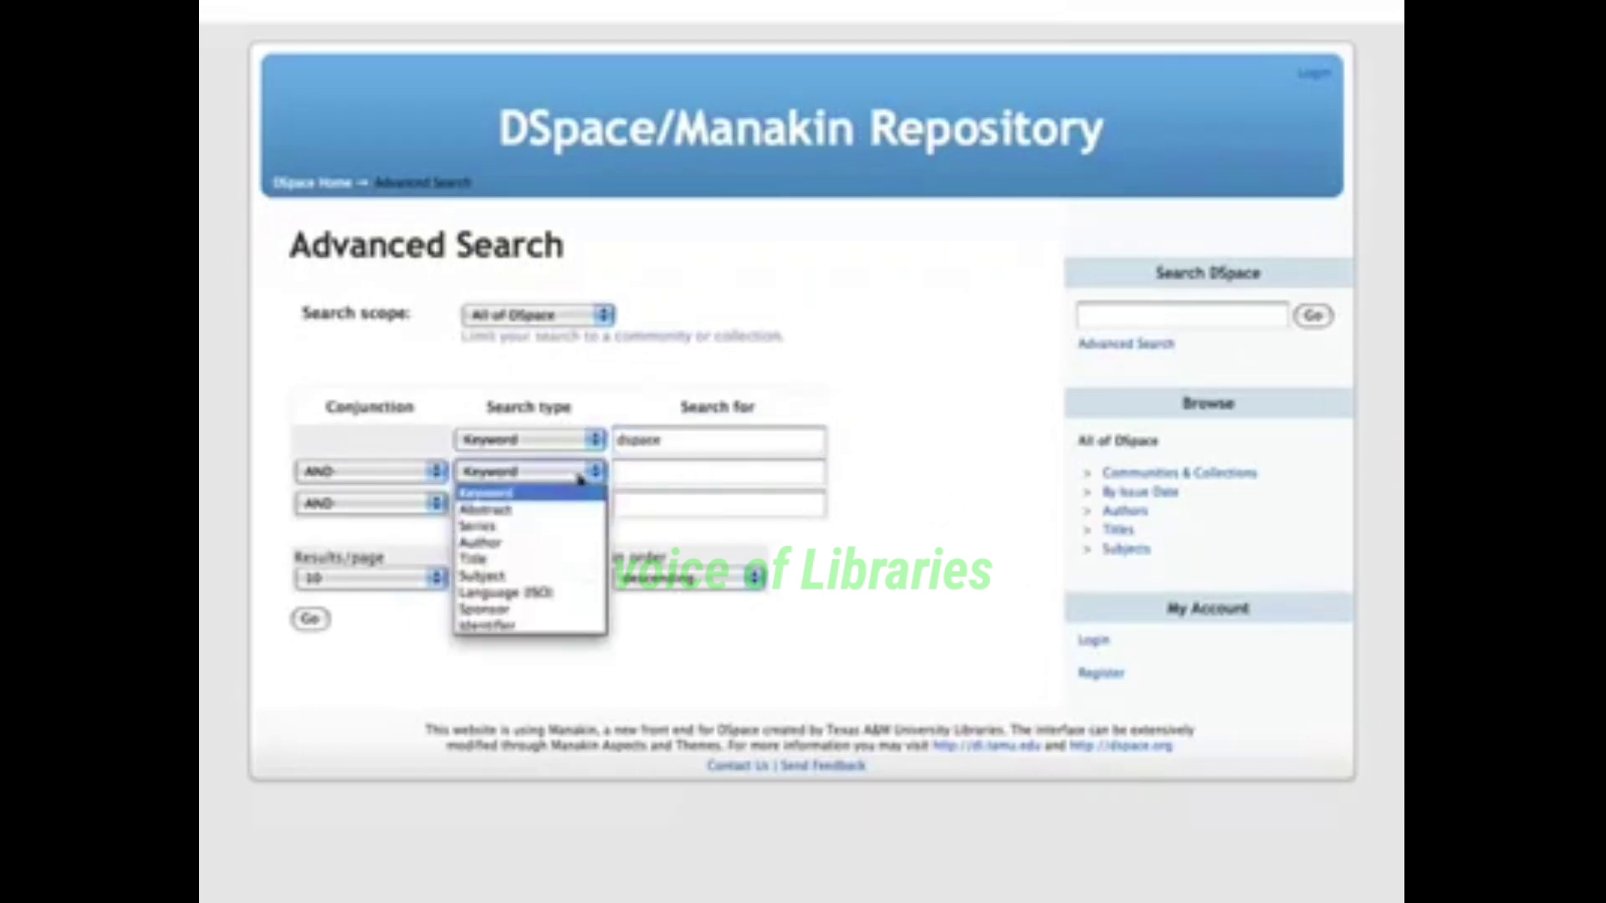
{"action": "left_click", "coordinate": [534, 546]}
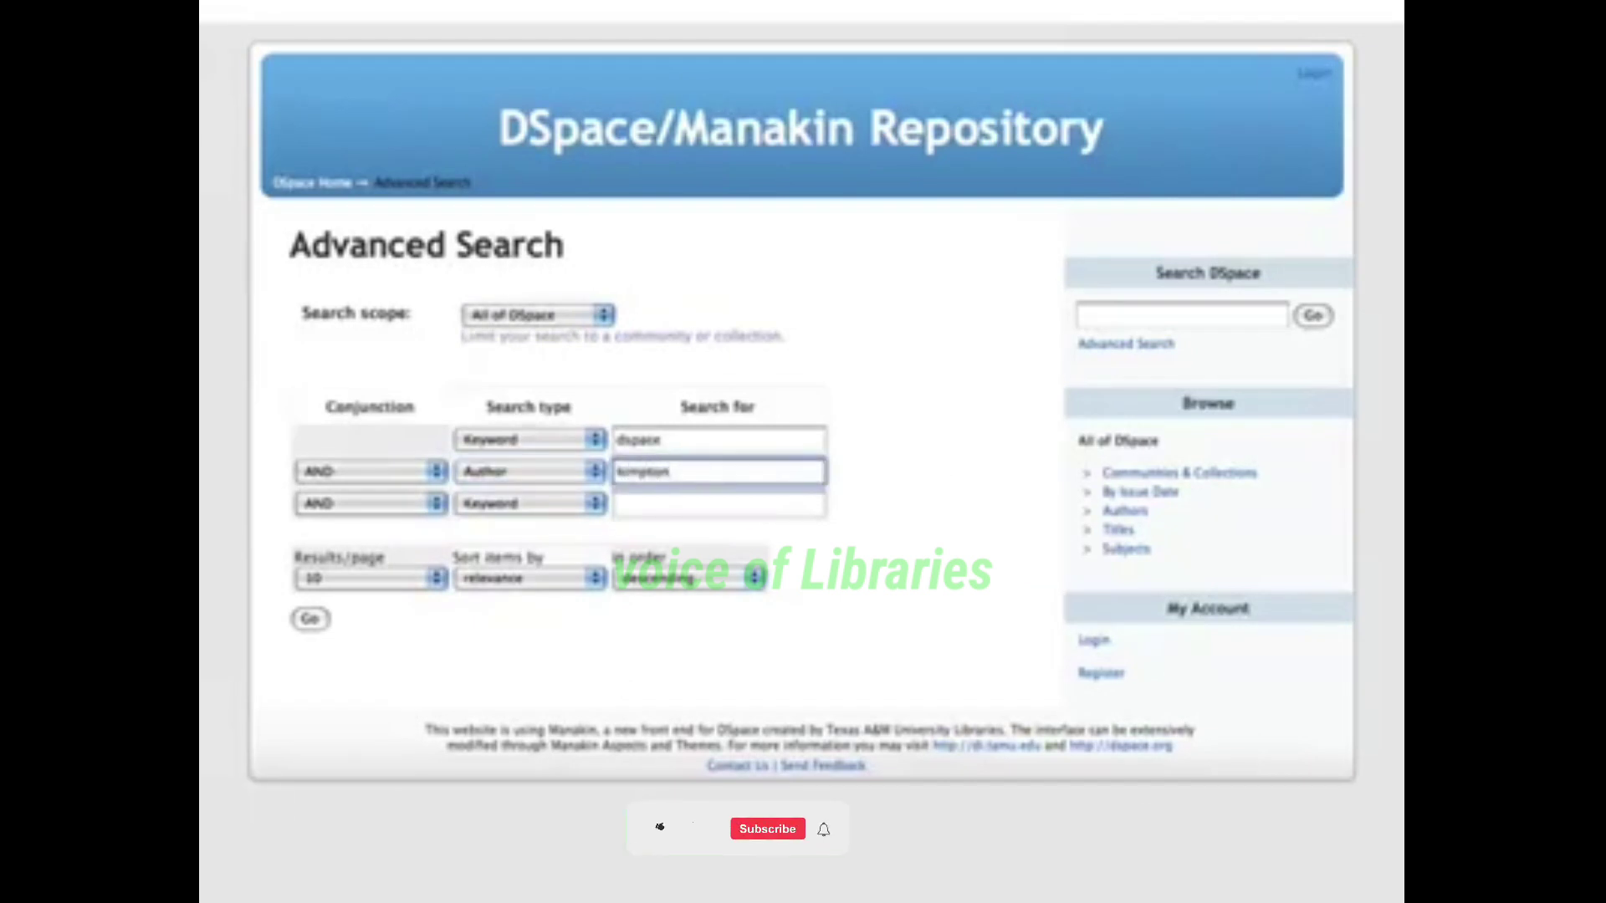
{"action": "key", "text": "Return"}
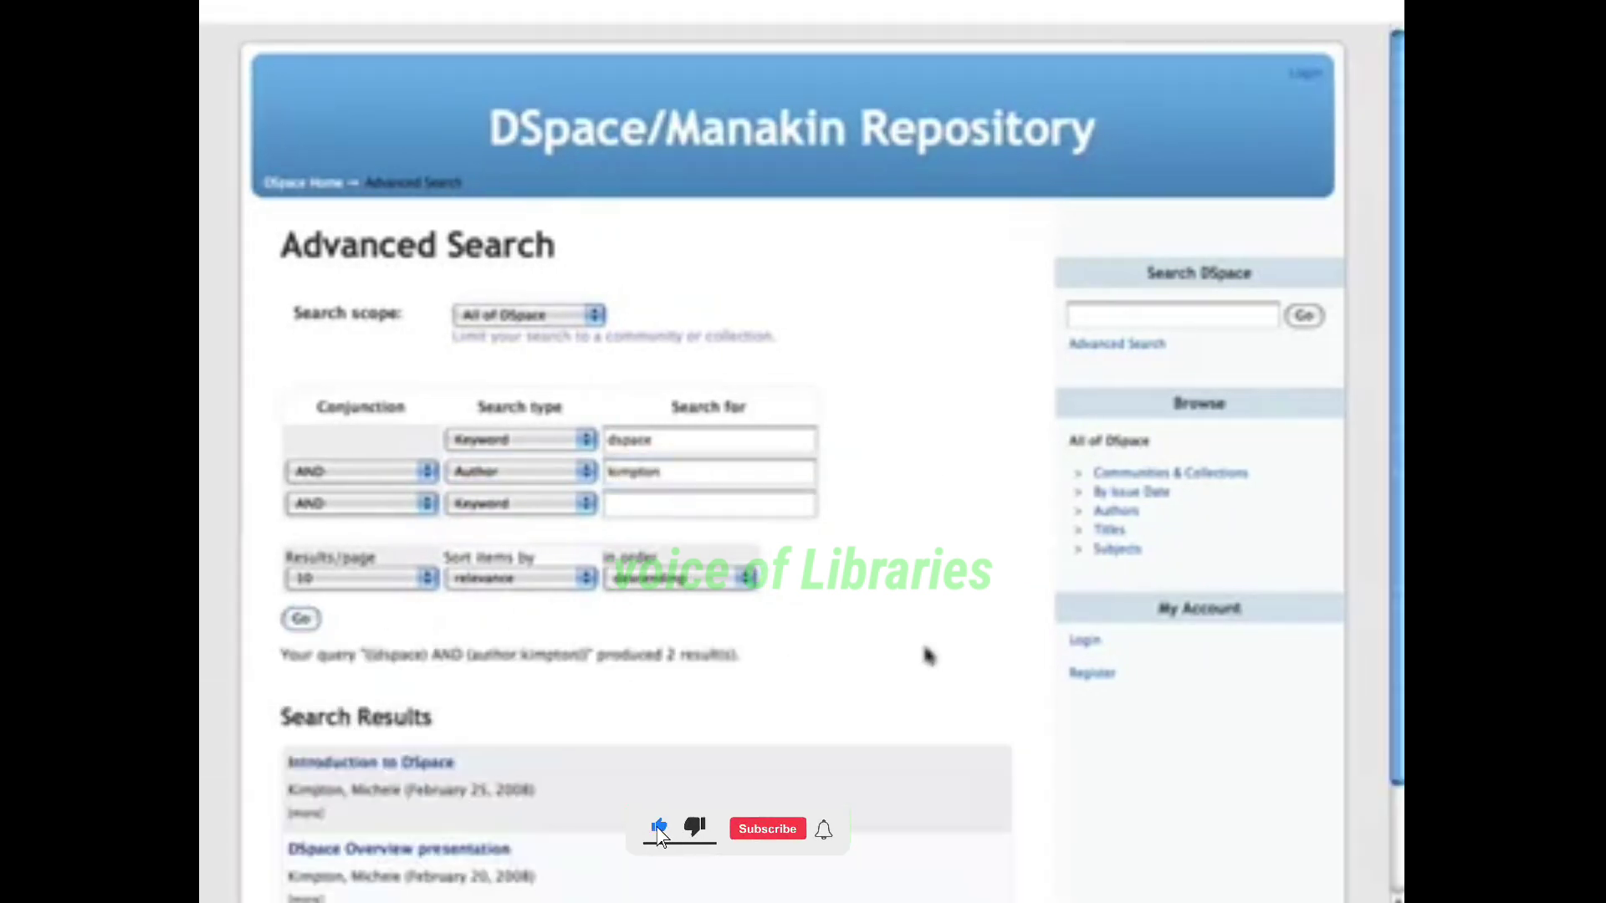
{"action": "scroll", "coordinate": [927, 657], "scroll_direction": "down", "scroll_amount": 3}
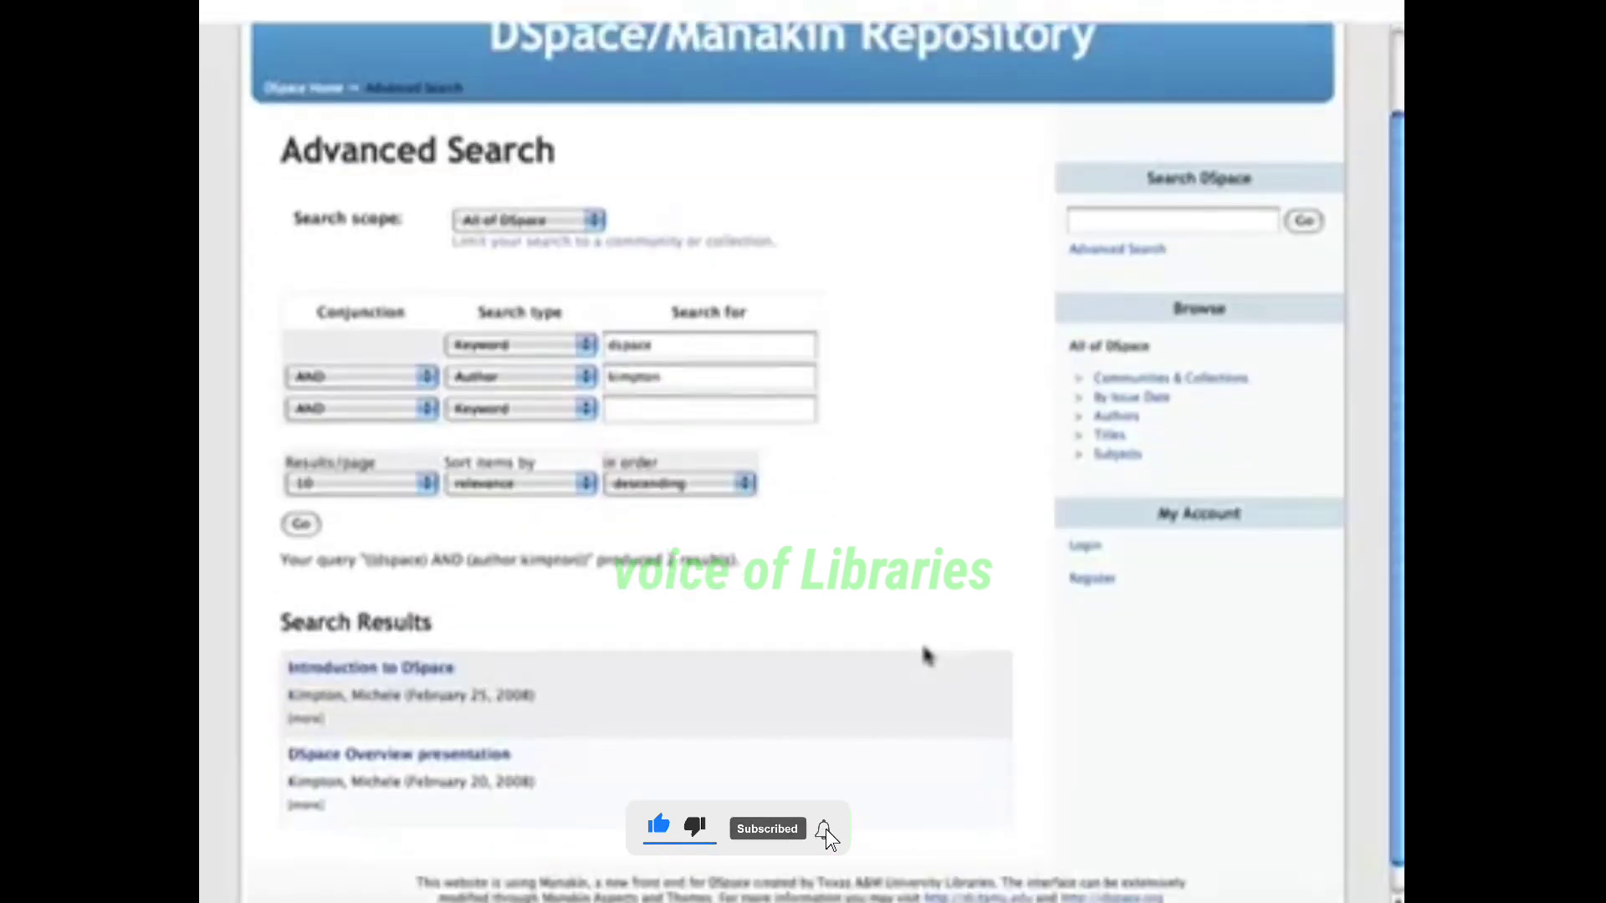
{"action": "scroll", "coordinate": [925, 657], "scroll_direction": "down", "scroll_amount": 1}
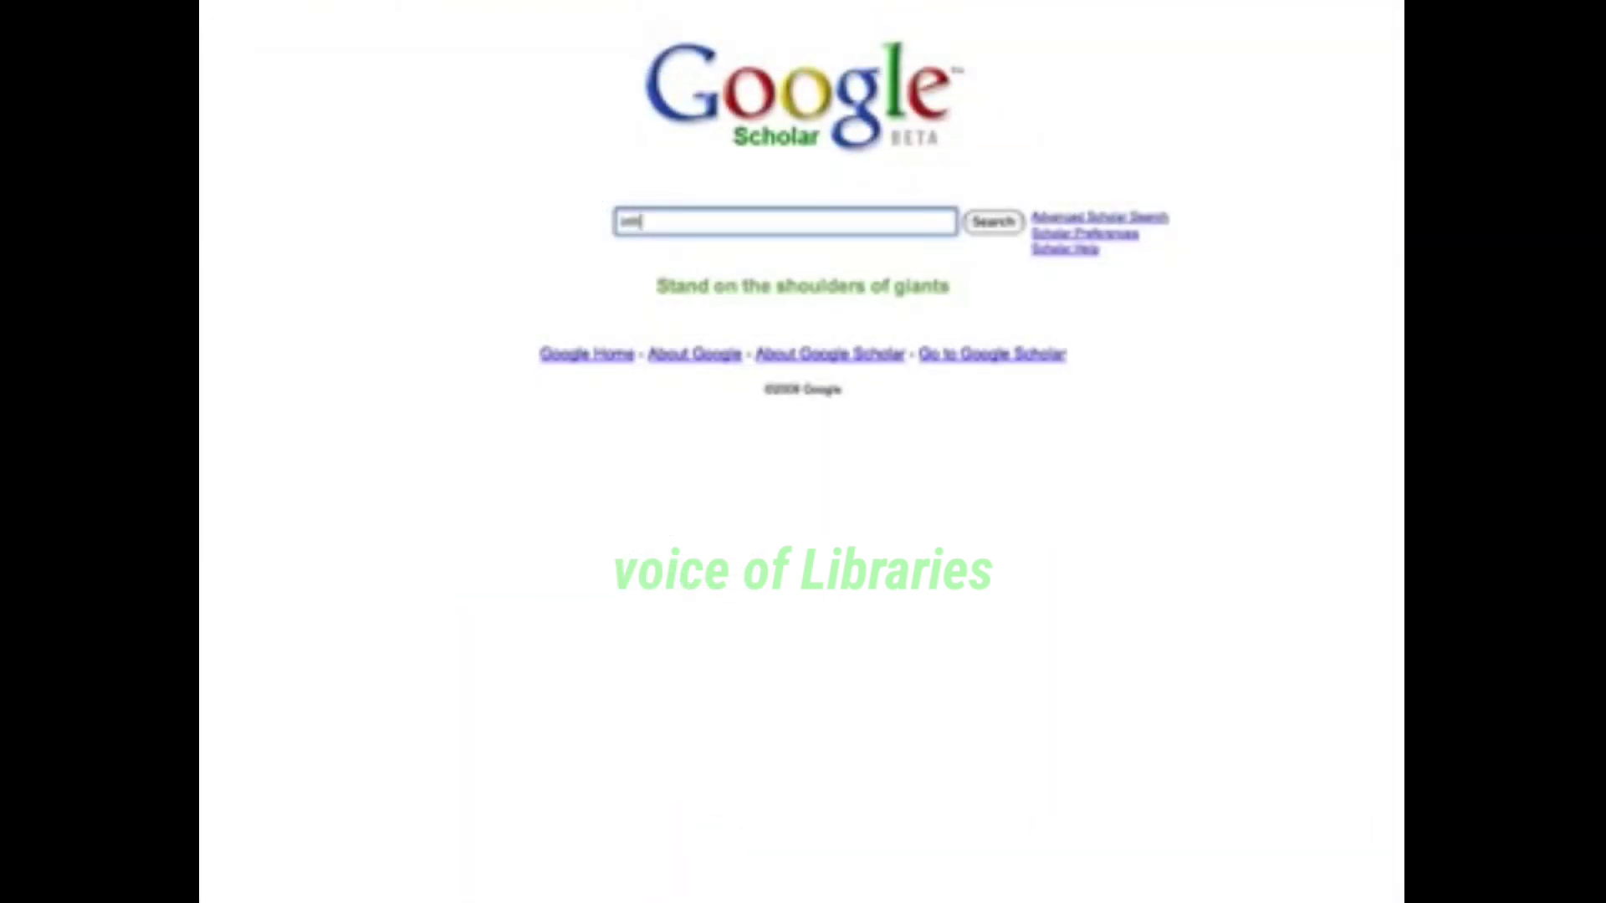
- Search Google Scholar for 'inhibitor gene AP12'
{"action": "type", "text": "ith"}
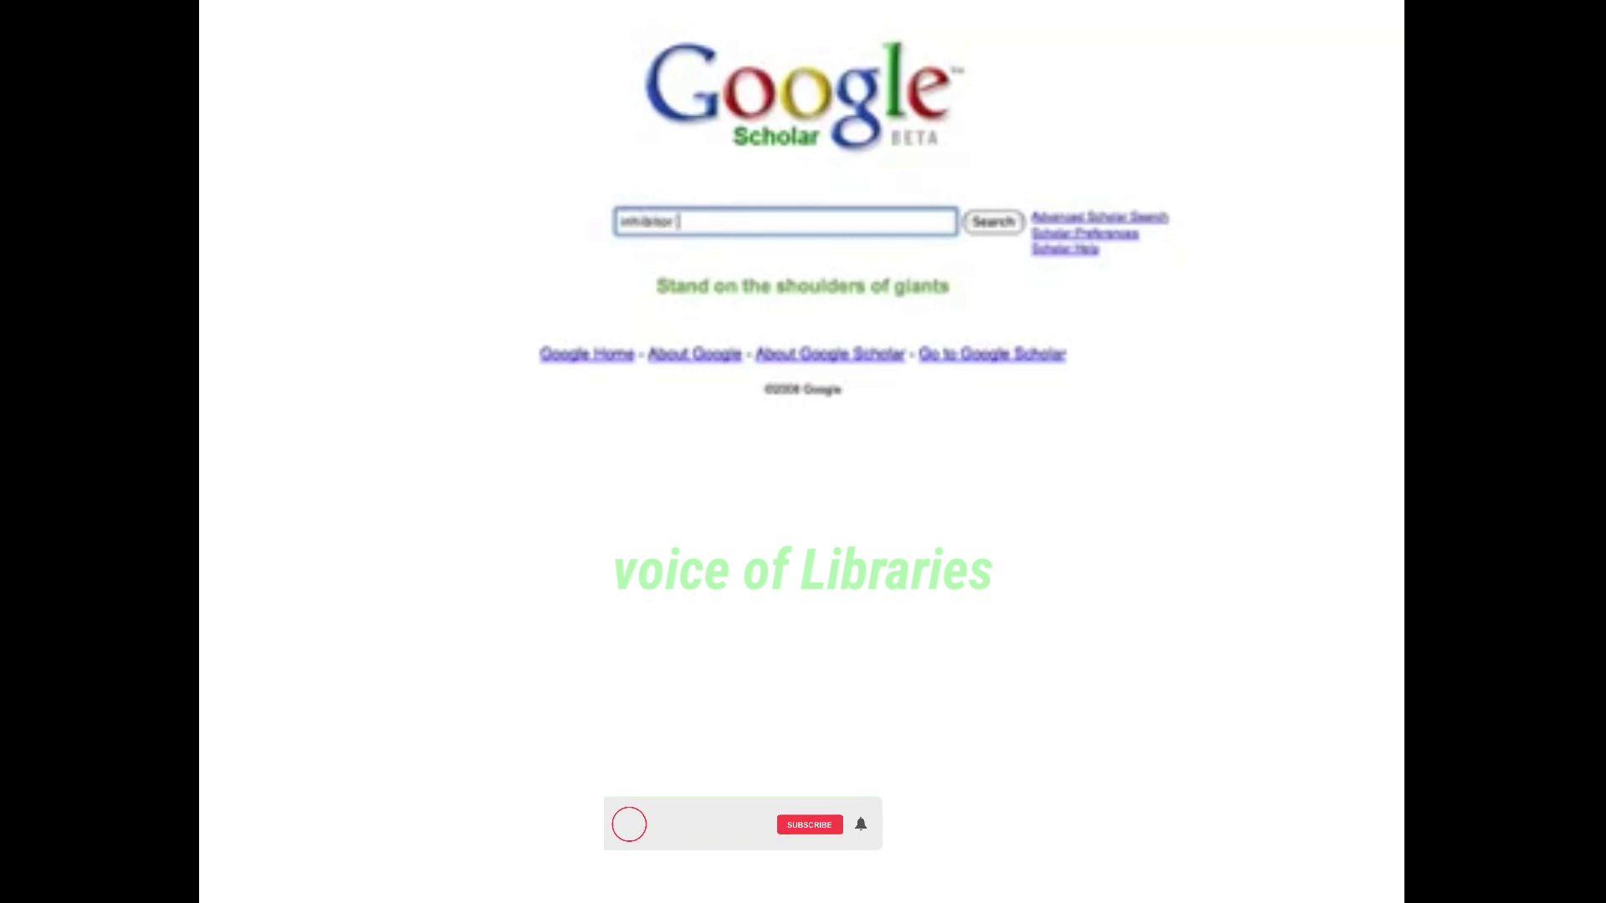
{"action": "type", "text": "e AP12"}
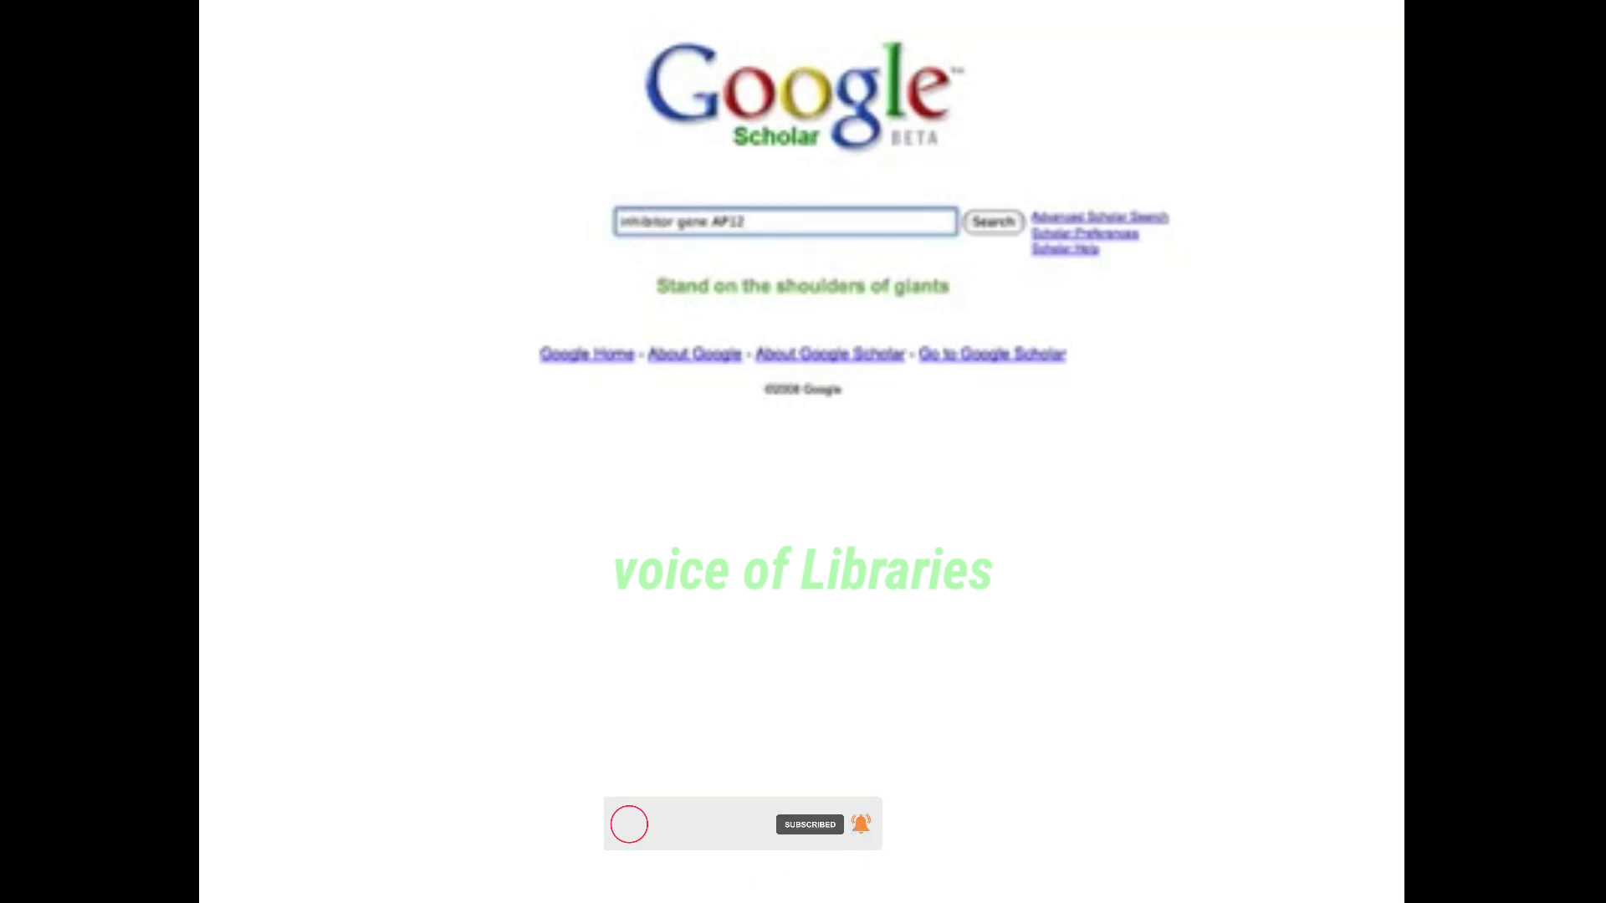
{"action": "key", "text": "Return"}
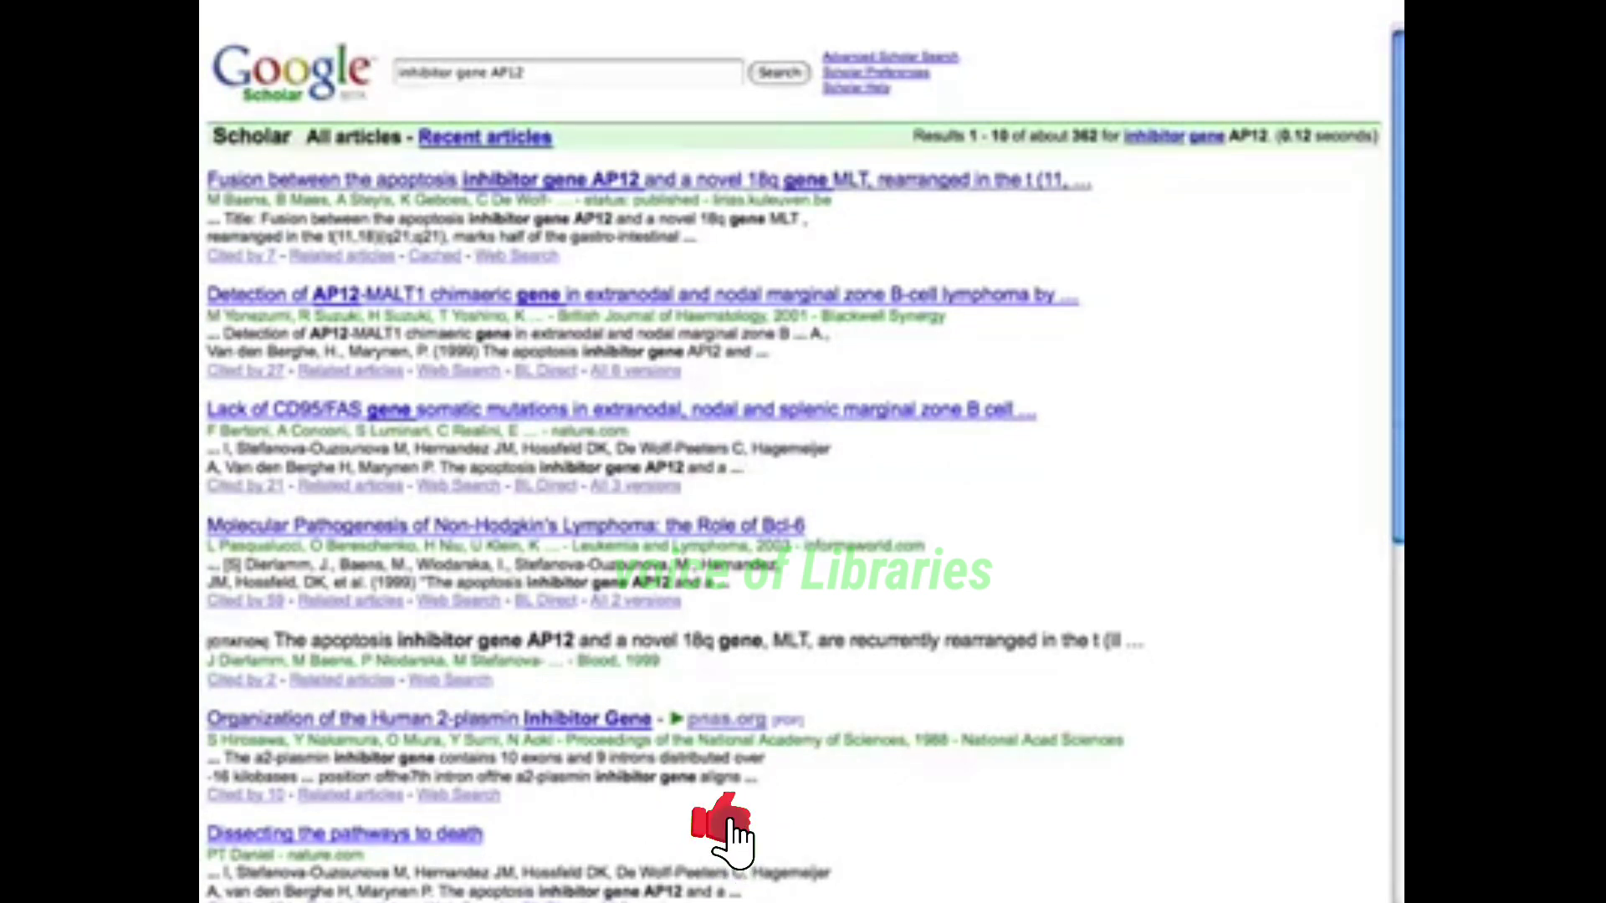
- Open the top result's Lirias record for the AP12–MLT fusion article
{"action": "left_click", "coordinate": [1081, 181]}
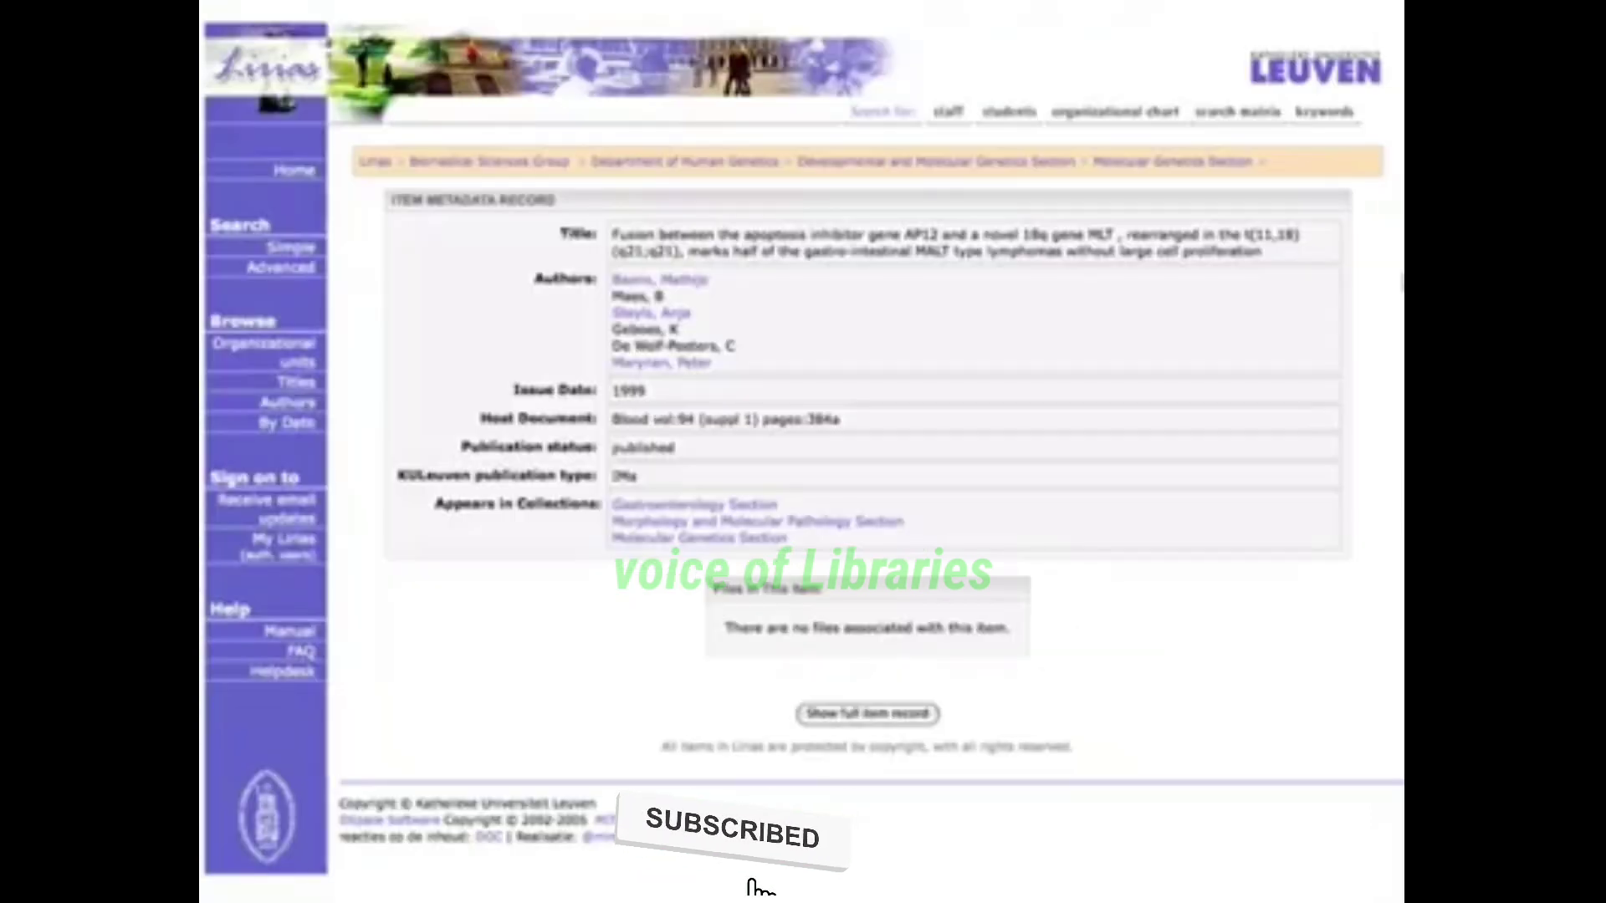